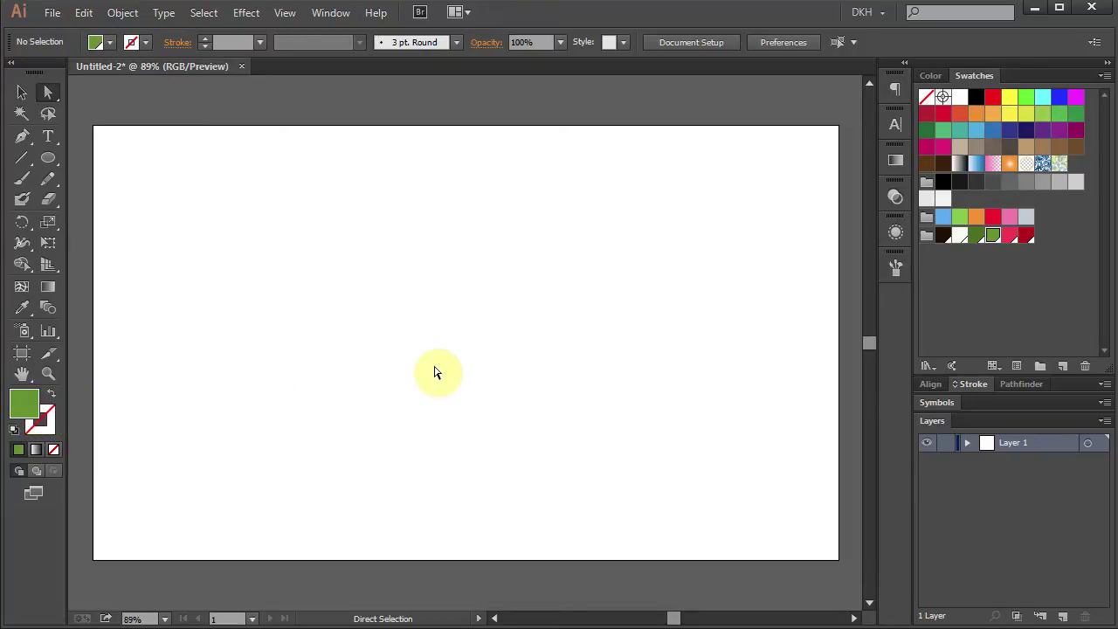
# Start a green leaf outline with the Pen tool, curving from the base to the first side point and making that point a corner.
pyautogui.press('p')
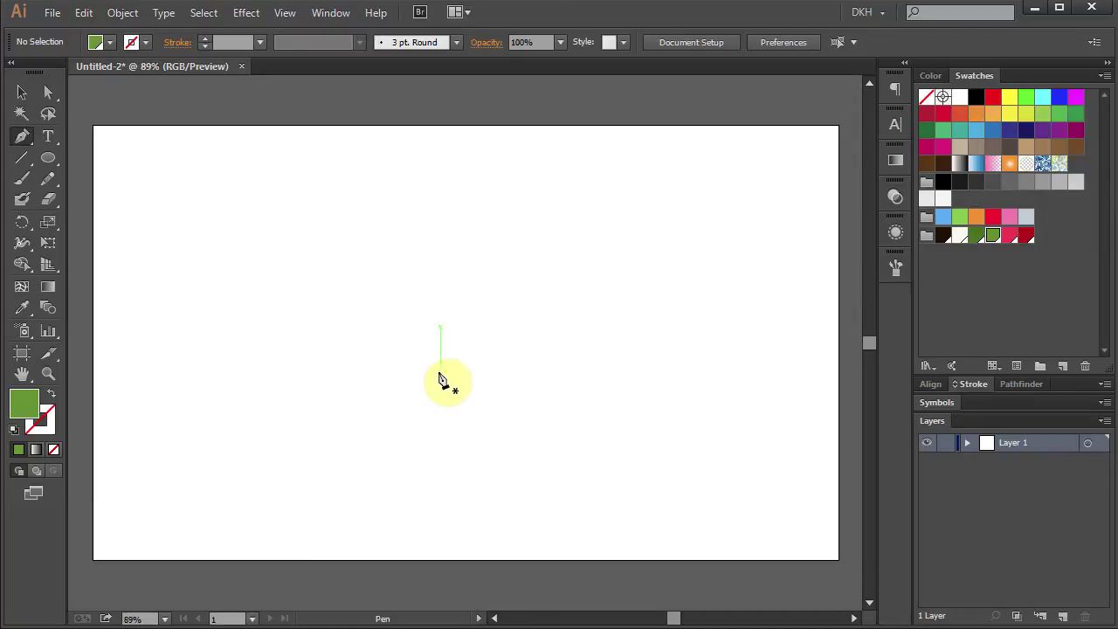
pyautogui.click(439, 345)
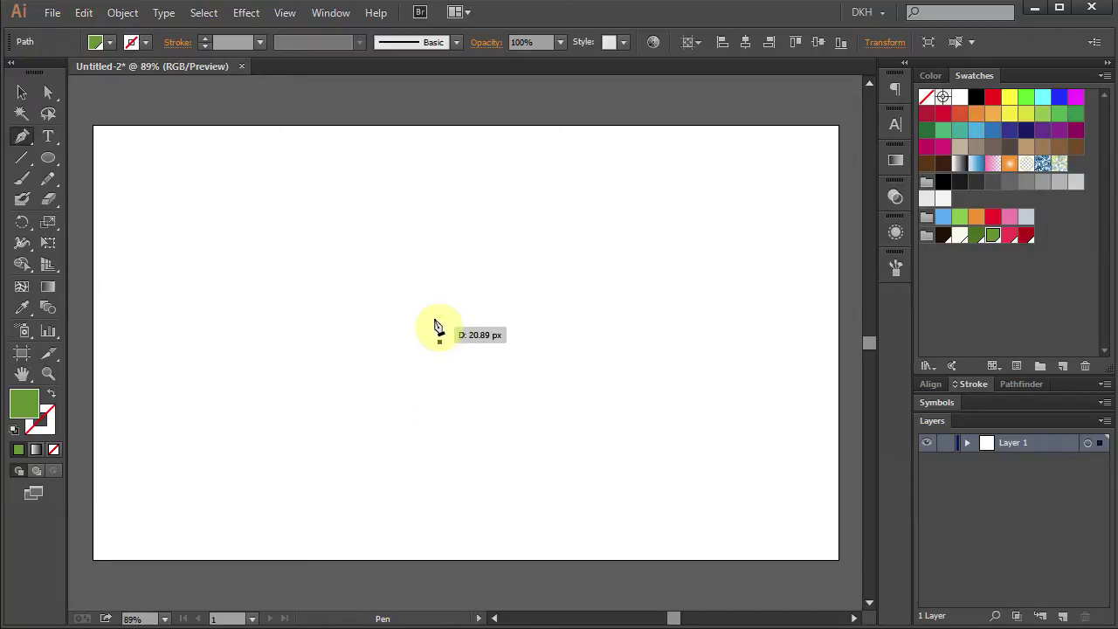
pyautogui.click(403, 286)
pyautogui.moveTo(404, 286); pyautogui.dragTo(381, 278)
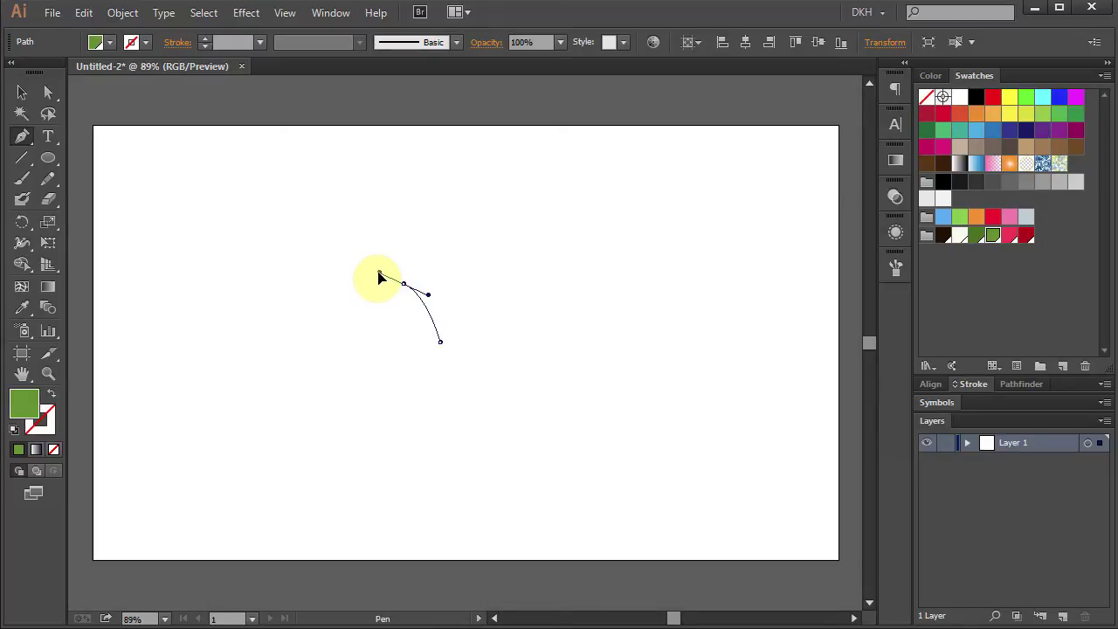
pyautogui.click(379, 274)
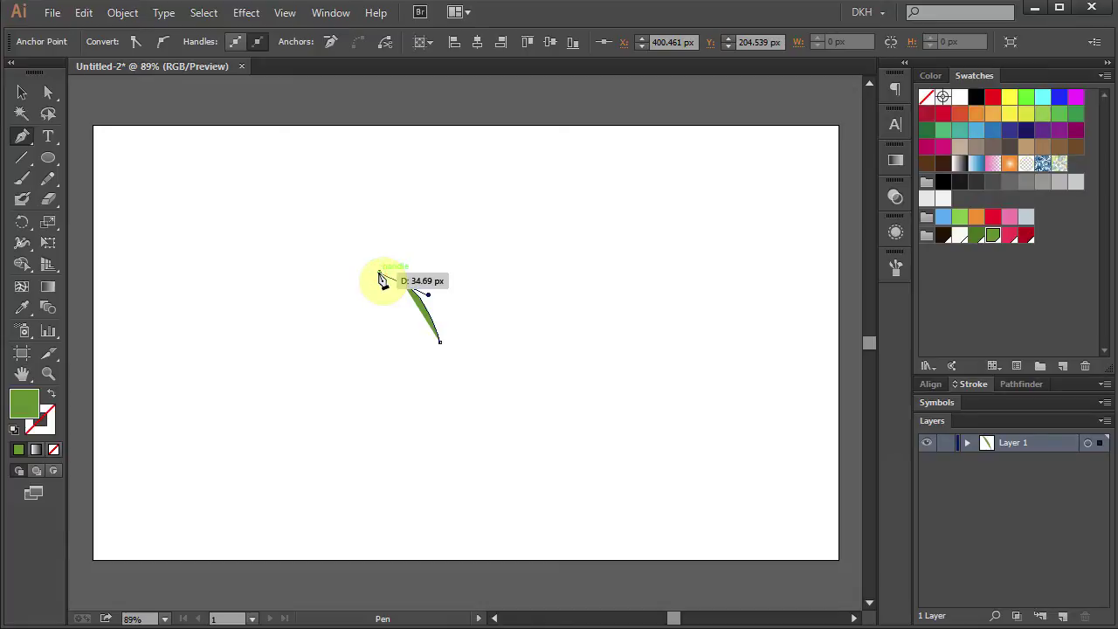
pyautogui.press('alt')
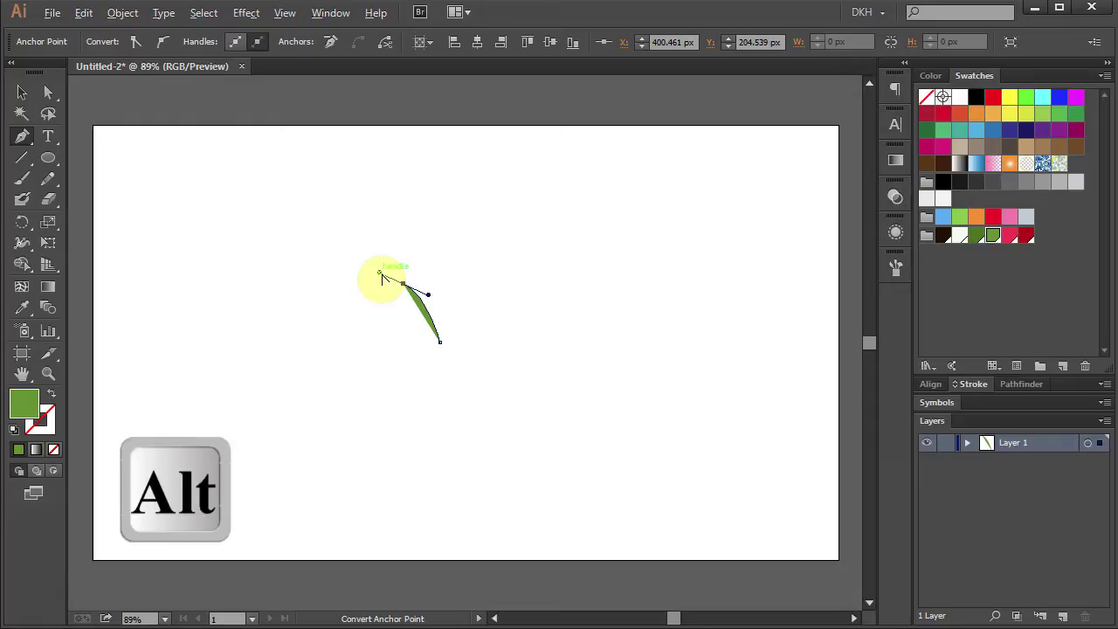
pyautogui.keyDown('alt'); pyautogui.click(403, 285); pyautogui.keyUp('alt')
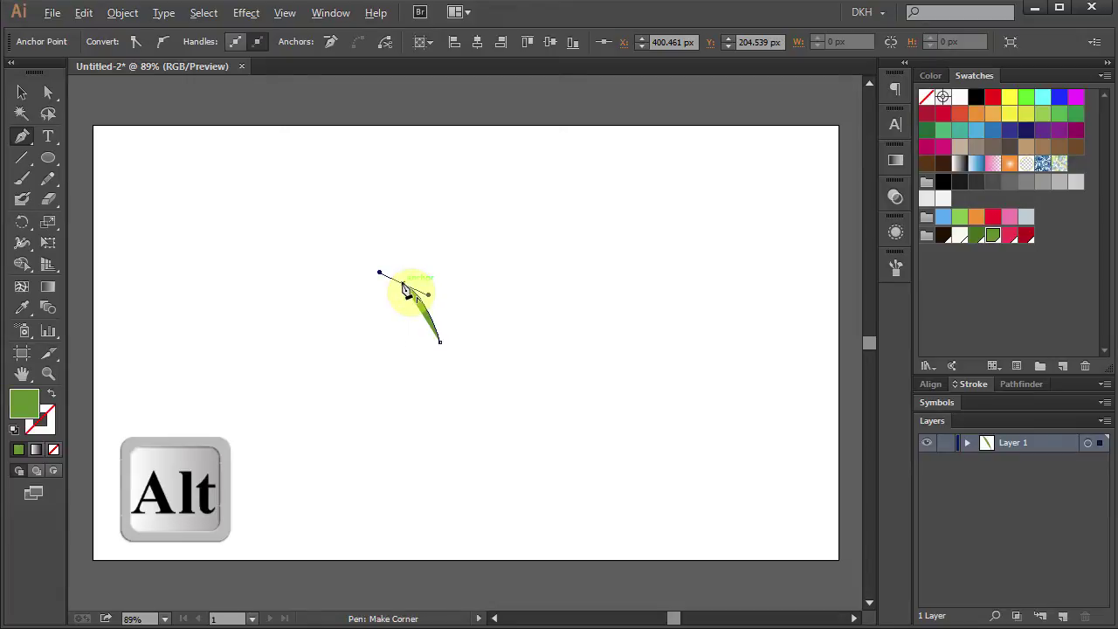
pyautogui.keyDown('alt'); pyautogui.click(402, 284); pyautogui.keyUp('alt')
pyautogui.moveTo(403, 285); pyautogui.dragTo(437, 284)
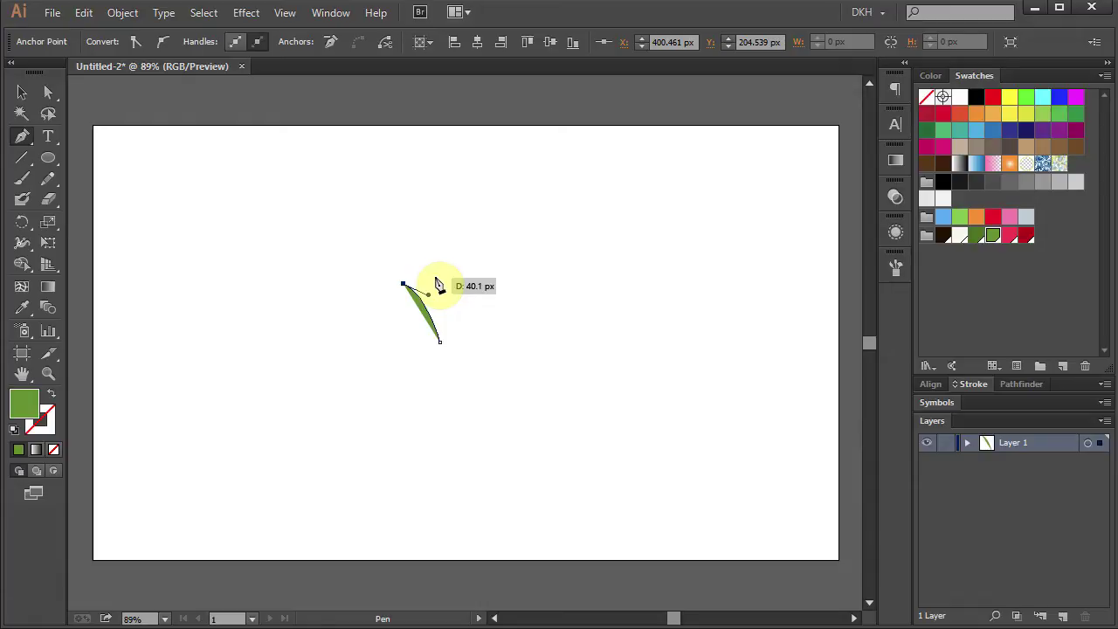
# Continue the outline up the leaf's left side with four concave curves ending in sharp corner points, the last at the leaf tip.
pyautogui.moveTo(438, 285); pyautogui.dragTo(450, 222)
pyautogui.press('alt')
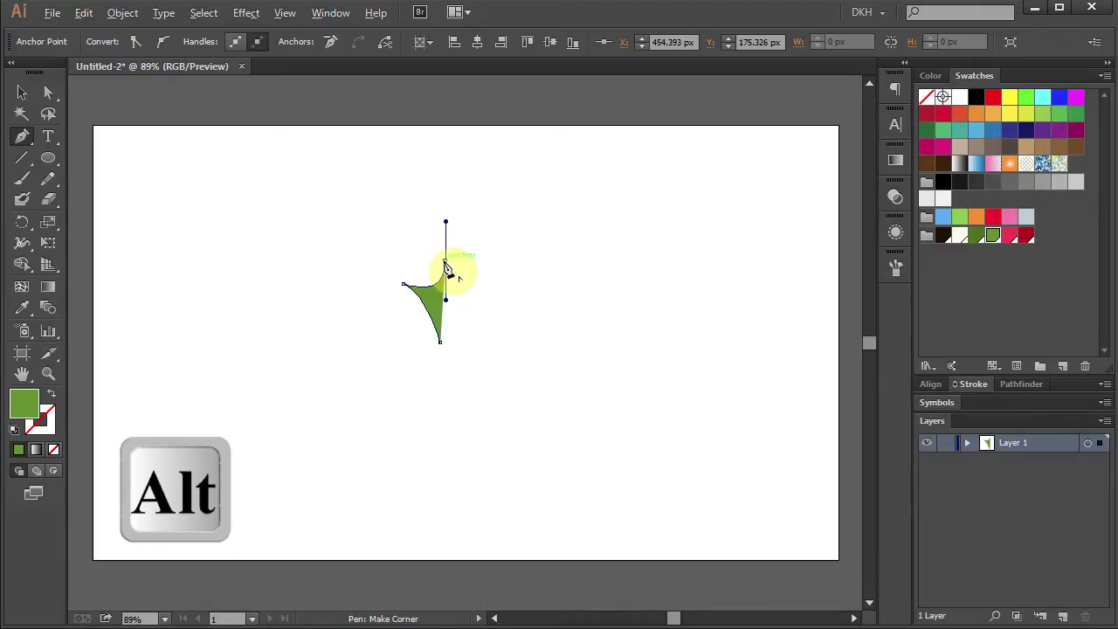
pyautogui.keyDown('alt'); pyautogui.click(445, 262); pyautogui.keyUp('alt')
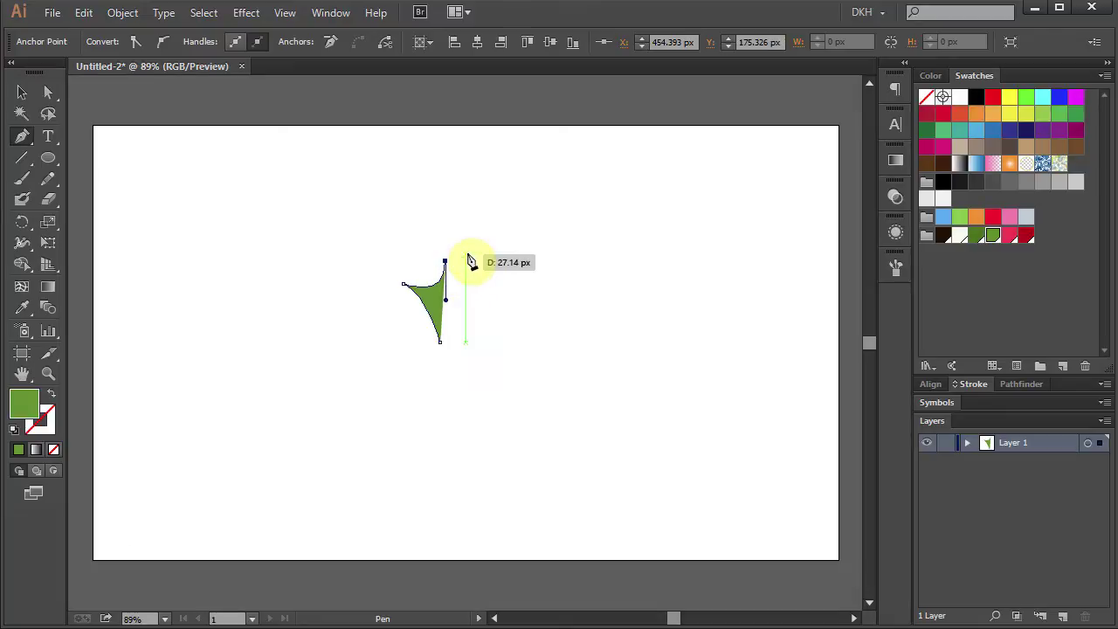
pyautogui.moveTo(466, 215); pyautogui.dragTo(460, 137)
pyautogui.keyDown('alt'); pyautogui.click(466, 215); pyautogui.keyUp('alt')
pyautogui.moveTo(501, 181); pyautogui.dragTo(499, 110)
pyautogui.keyDown('alt'); pyautogui.click(500, 181); pyautogui.keyUp('alt')
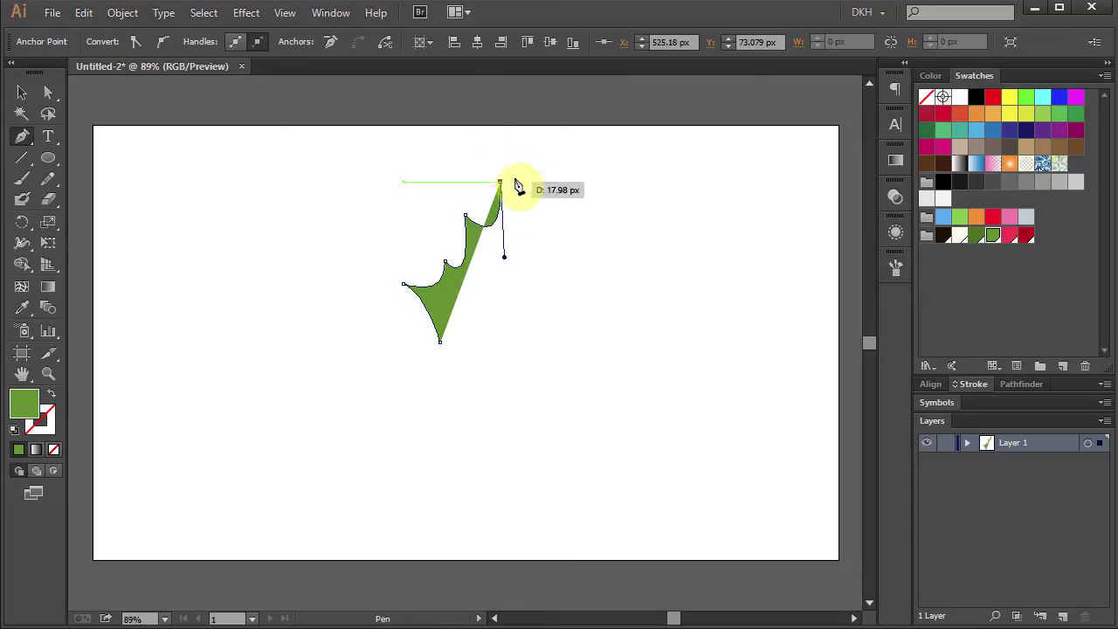
pyautogui.moveTo(558, 155); pyautogui.dragTo(594, 101)
pyautogui.keyDown('alt'); pyautogui.click(557, 156); pyautogui.keyUp('alt')
# Draw the leaf's spiky right side with concave curves down to the lower corner and close the path at the base.
pyautogui.moveTo(571, 210); pyautogui.dragTo(599, 209)
pyautogui.keyDown('alt'); pyautogui.click(570, 210); pyautogui.keyUp('alt')
pyautogui.moveTo(570, 263); pyautogui.dragTo(612, 263)
pyautogui.keyDown('alt'); pyautogui.click(570, 263); pyautogui.keyUp('alt')
pyautogui.moveTo(556, 299); pyautogui.dragTo(642, 356)
pyautogui.keyDown('alt'); pyautogui.click(556, 300); pyautogui.keyUp('alt')
pyautogui.keyDown('alt'); pyautogui.click(568, 342); pyautogui.keyUp('alt')
pyautogui.moveTo(522, 357); pyautogui.dragTo(411, 365)
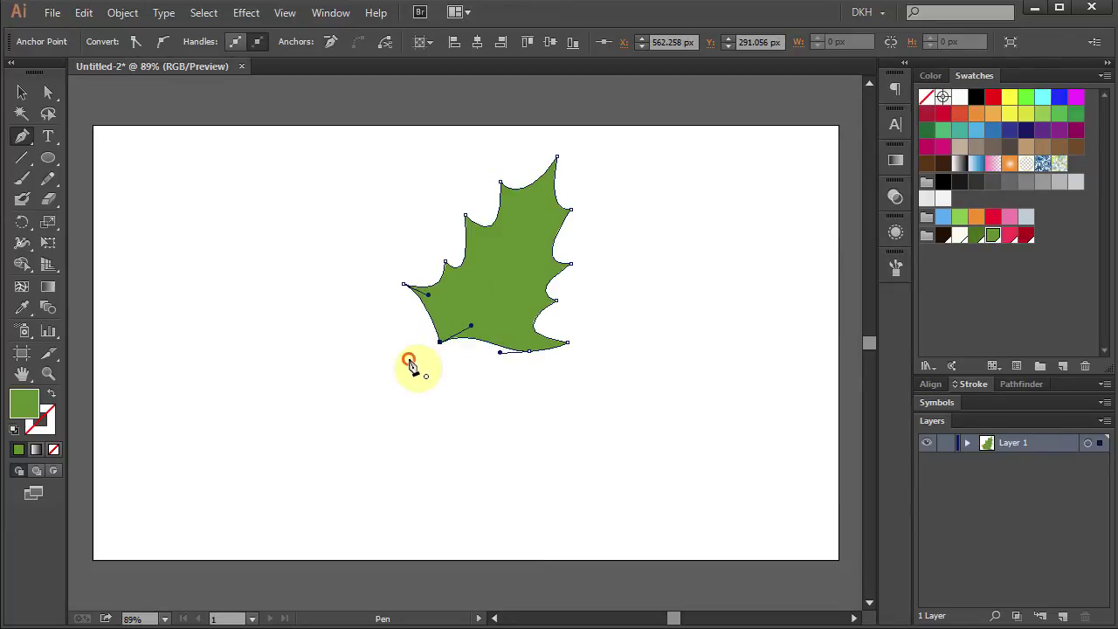
# Reposition the leaf's anchors and adjust the base point's handles with Direct Selection so the two edges at the base curve inward.
pyautogui.press('a')
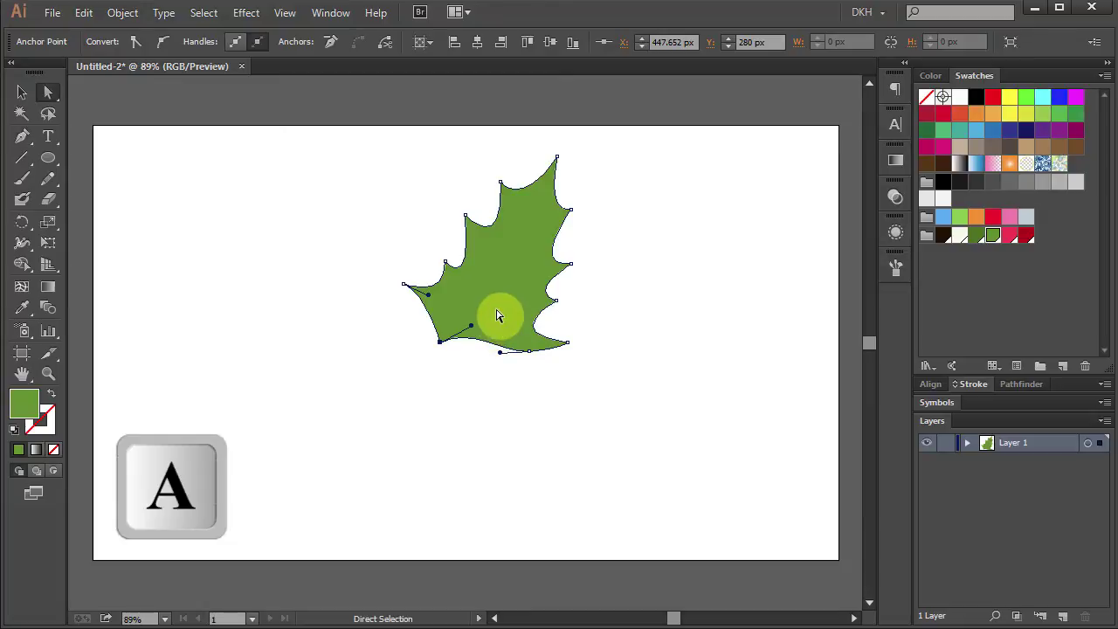
pyautogui.click(496, 315)
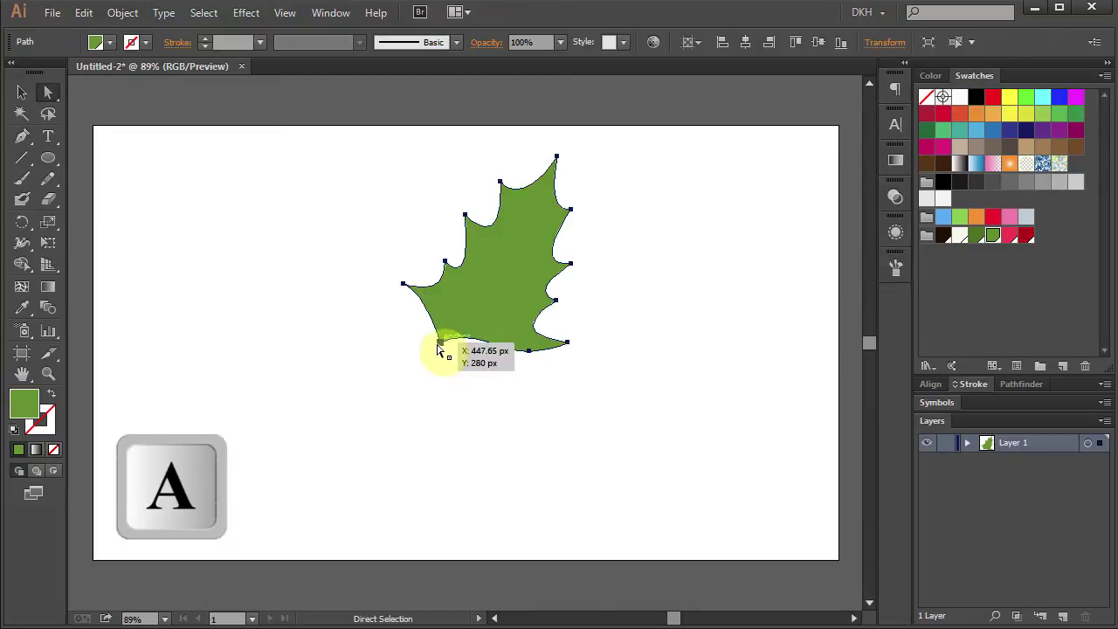
pyautogui.moveTo(441, 347)
pyautogui.mouseDown()
pyautogui.moveTo(421, 340)
pyautogui.moveTo(418, 321)
pyautogui.moveTo(428, 329)
pyautogui.moveTo(421, 356)
pyautogui.mouseUp()
pyautogui.click(421, 325)
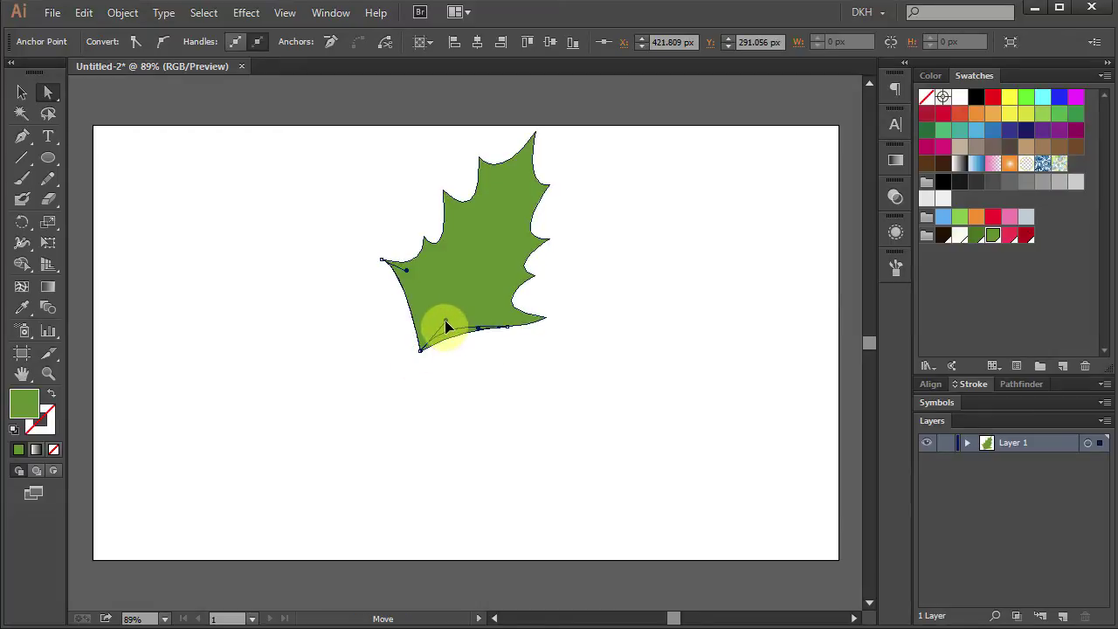
pyautogui.moveTo(427, 294); pyautogui.dragTo(440, 317)
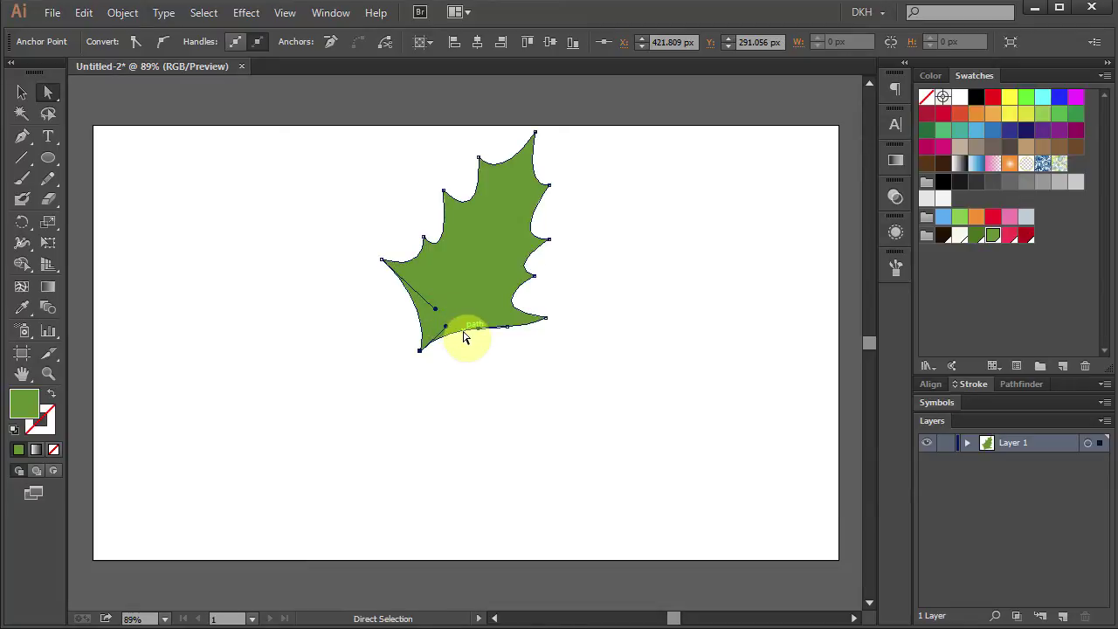
pyautogui.click(606, 339)
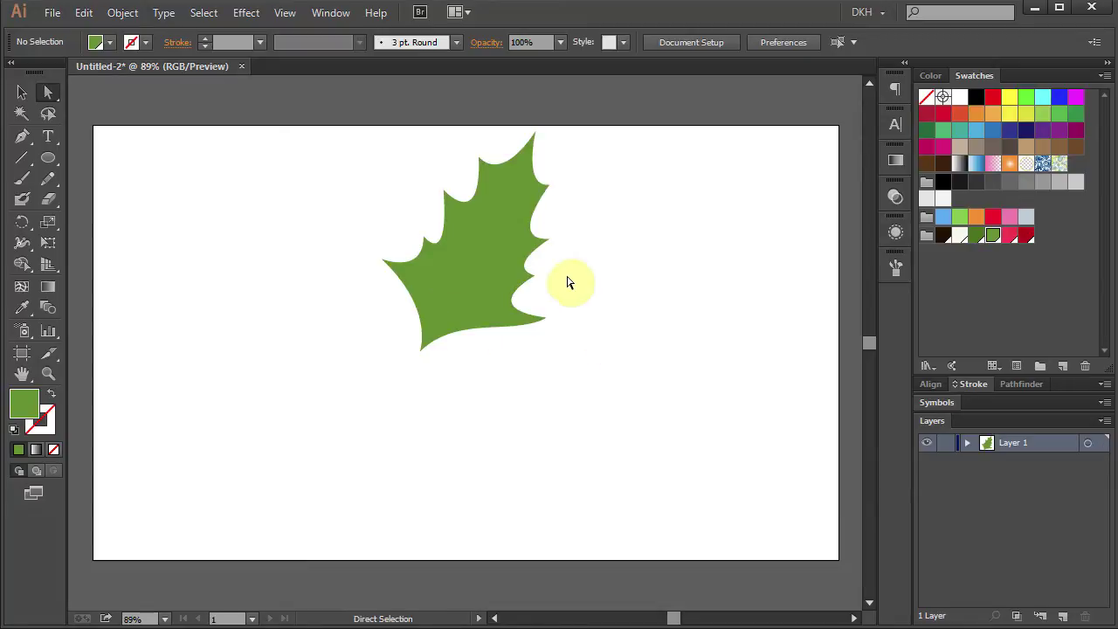
# Draw a thin curved highlight along the leaf's centre with the Pen tool, filled with the off-white swatch R=247 G=251 B=239.
pyautogui.press('z')
pyautogui.moveTo(313, 128); pyautogui.dragTo(619, 362)
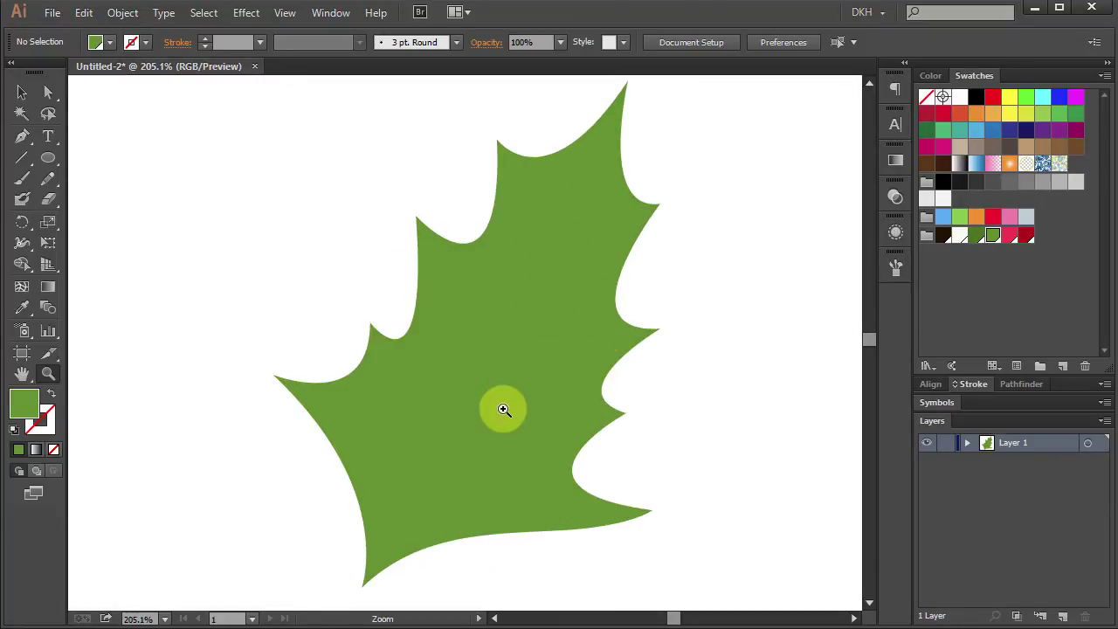
pyautogui.press('p')
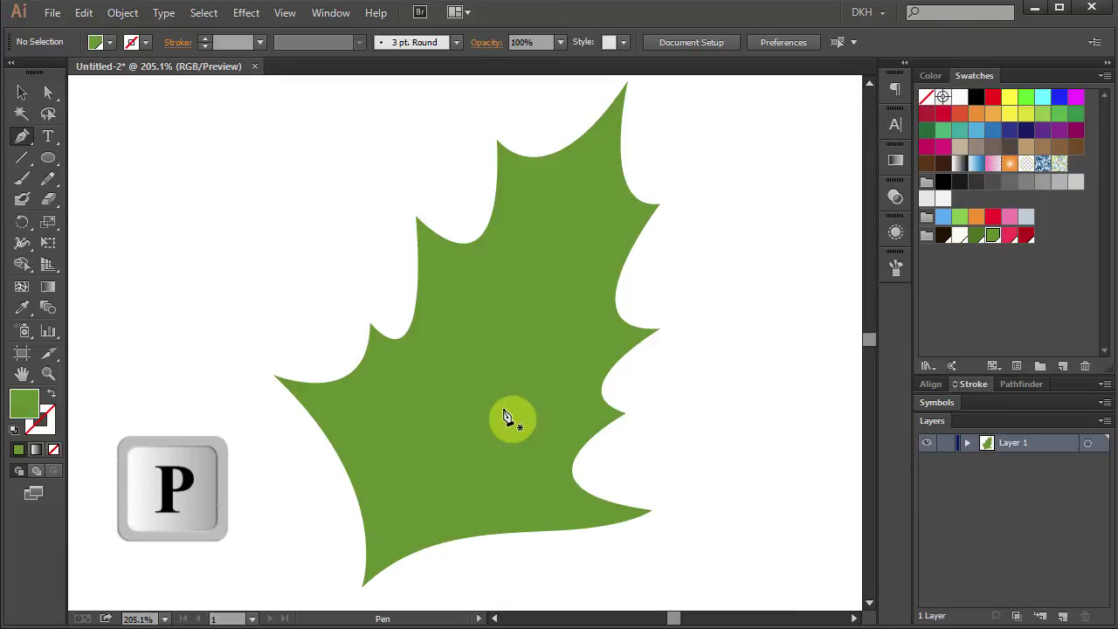
pyautogui.click(959, 235)
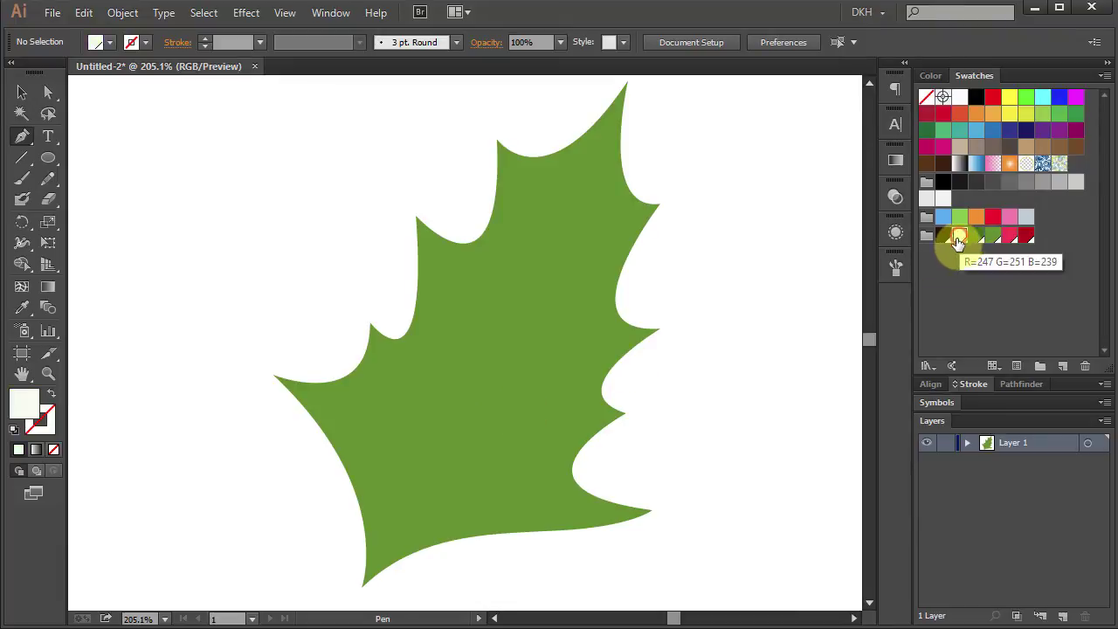
pyautogui.click(558, 234)
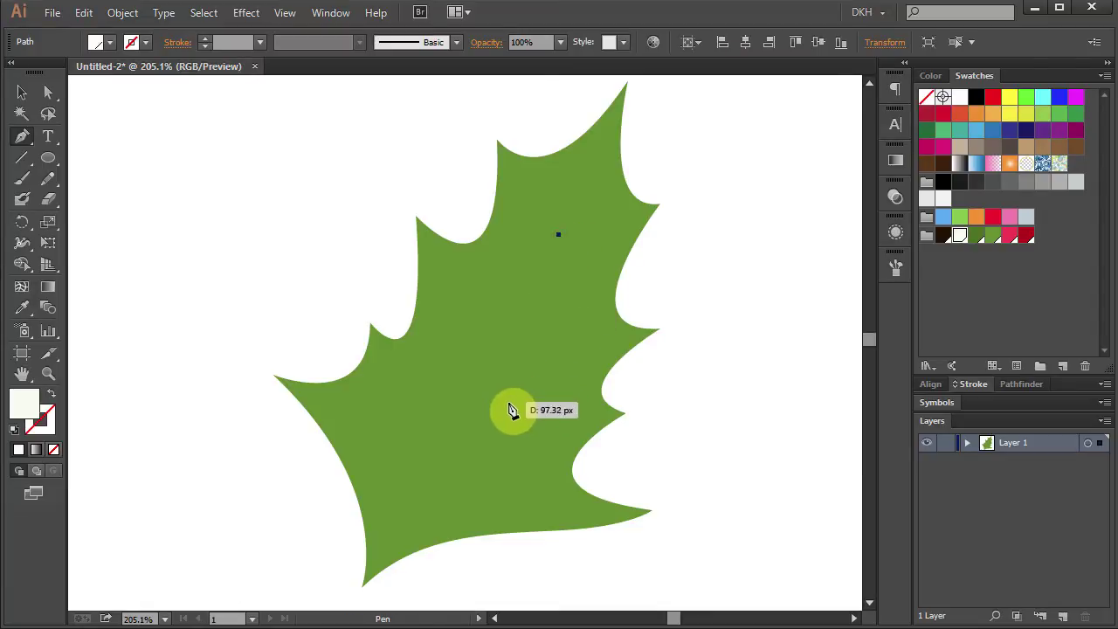
pyautogui.moveTo(467, 439); pyautogui.dragTo(390, 517)
pyautogui.press('alt')
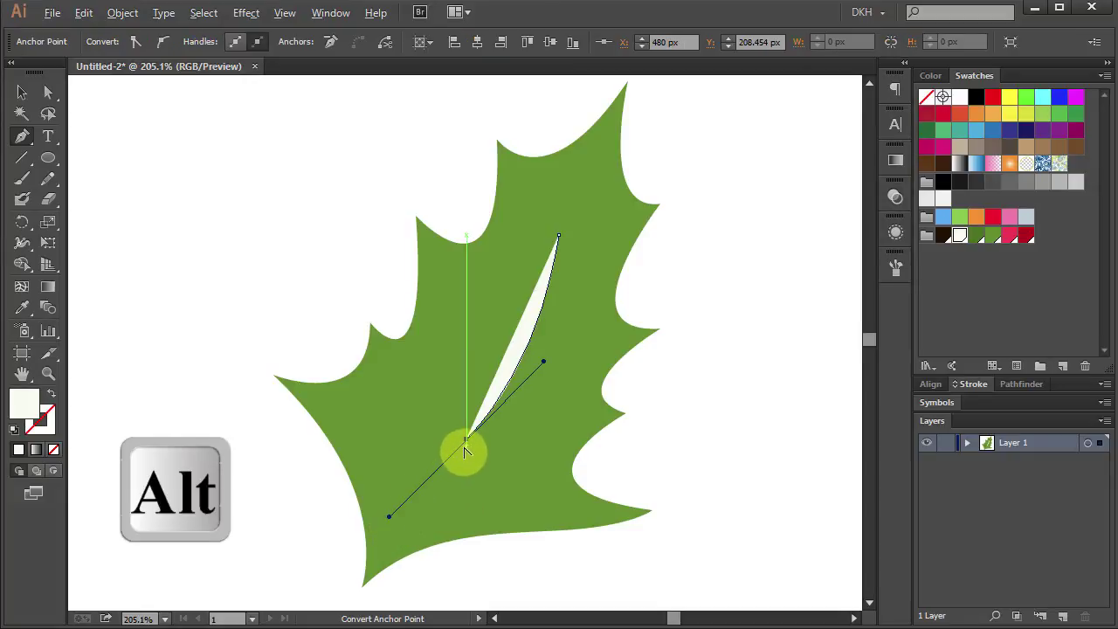
pyautogui.keyDown('alt'); pyautogui.click(467, 439); pyautogui.keyUp('alt')
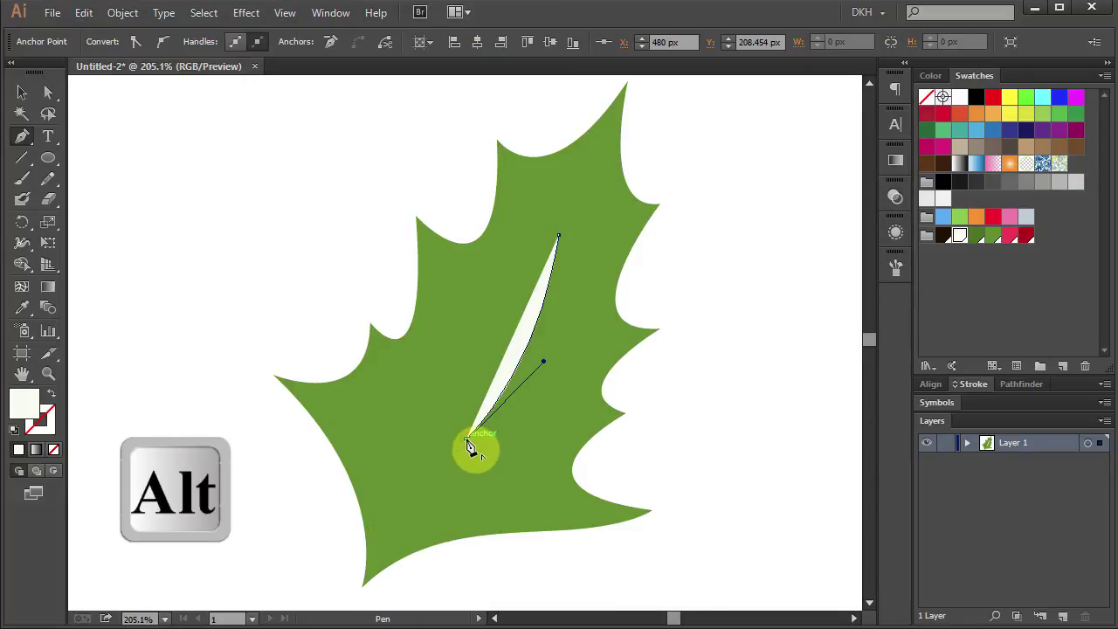
pyautogui.moveTo(512, 336); pyautogui.dragTo(536, 293)
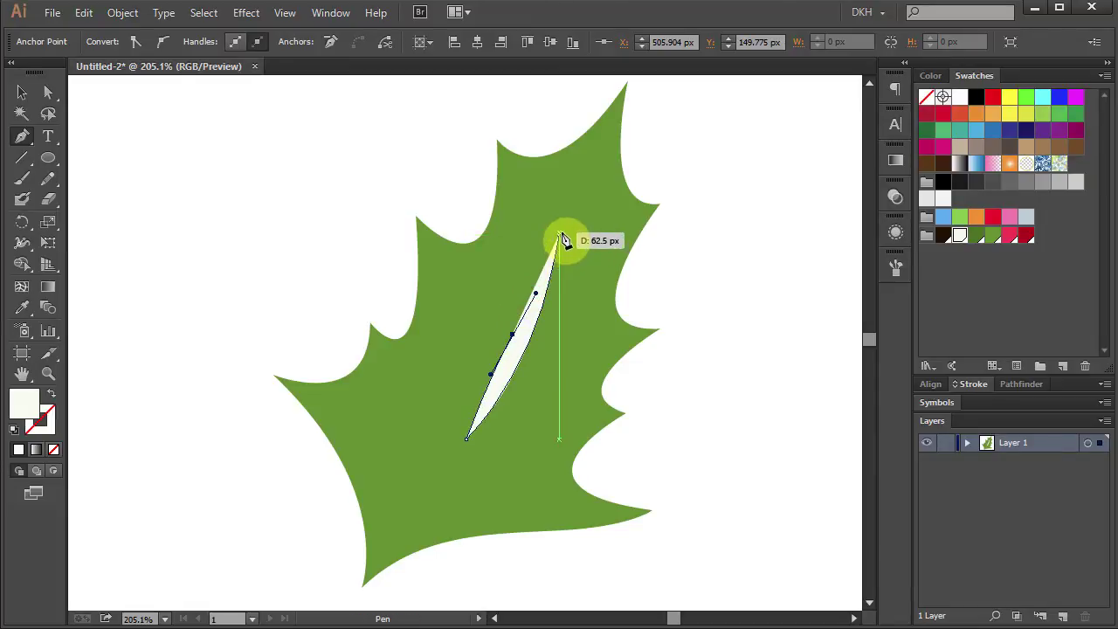
pyautogui.click(562, 241)
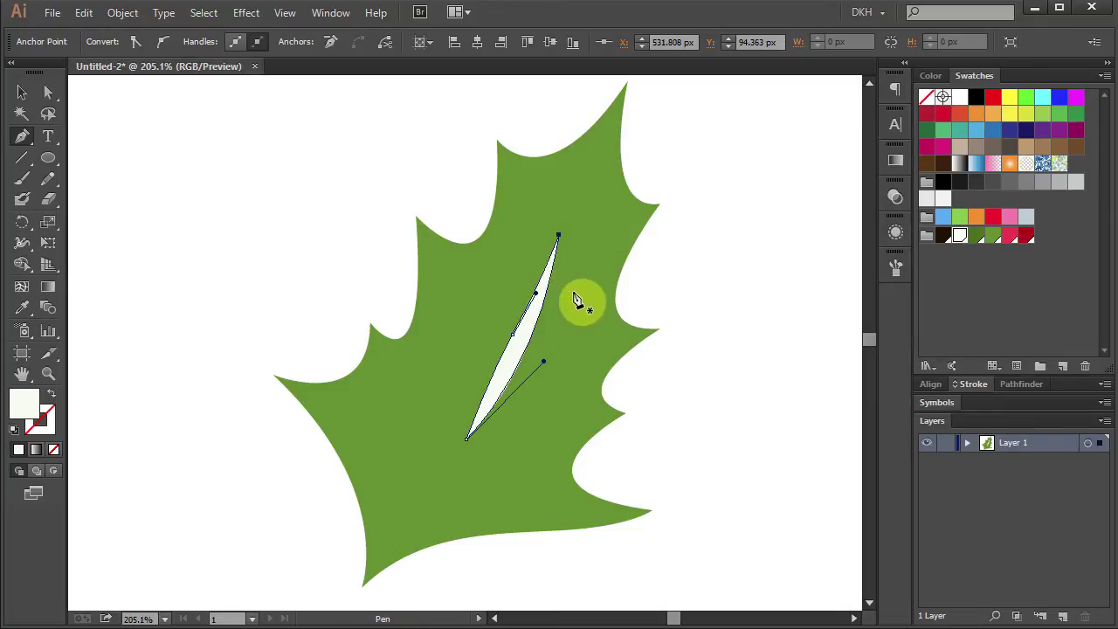
pyautogui.keyDown('ctrl'); pyautogui.click(695, 460); pyautogui.keyUp('ctrl')
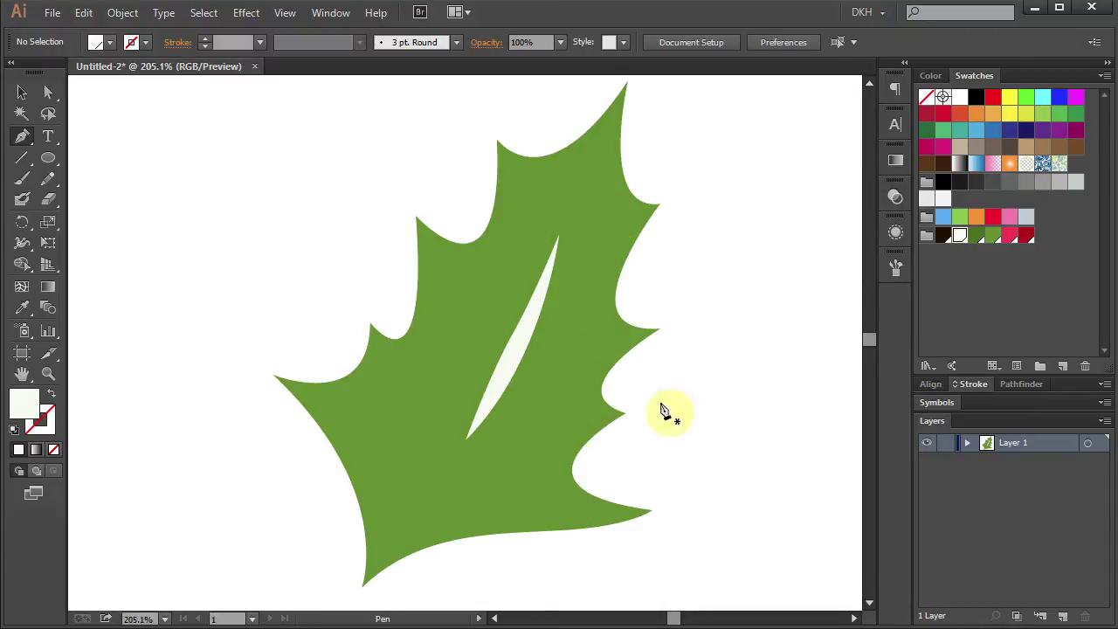
# Start a dark green shadow shape near the leaf tip and draw its scalloped edge just inside the leaf's right side with four corner points.
pyautogui.click(978, 237)
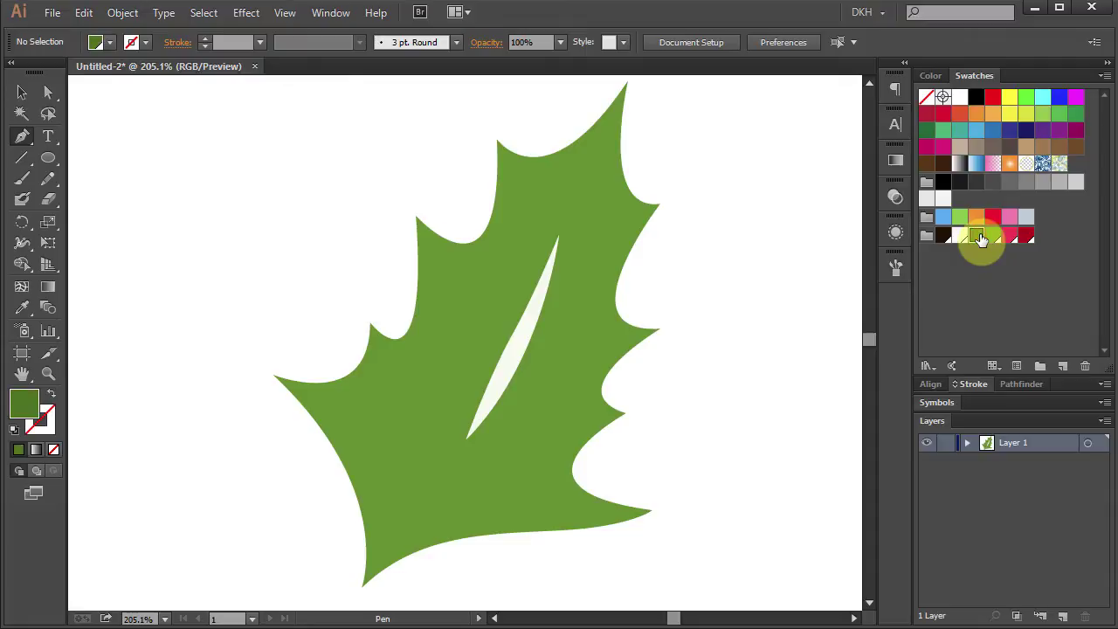
pyautogui.click(602, 155)
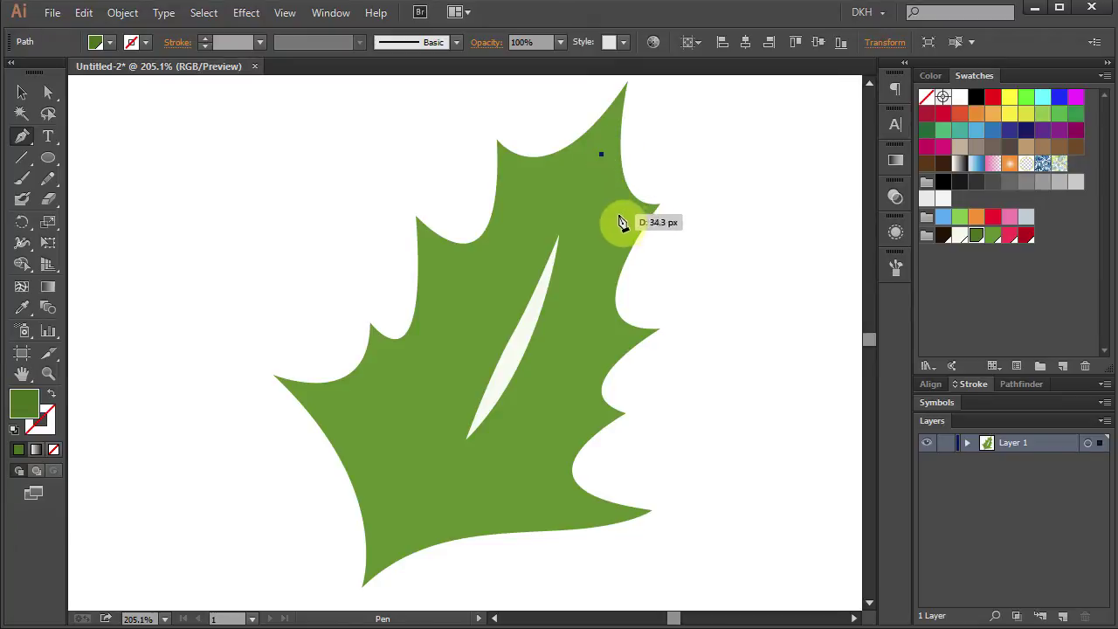
pyautogui.click(633, 218)
pyautogui.moveTo(632, 217); pyautogui.dragTo(669, 214)
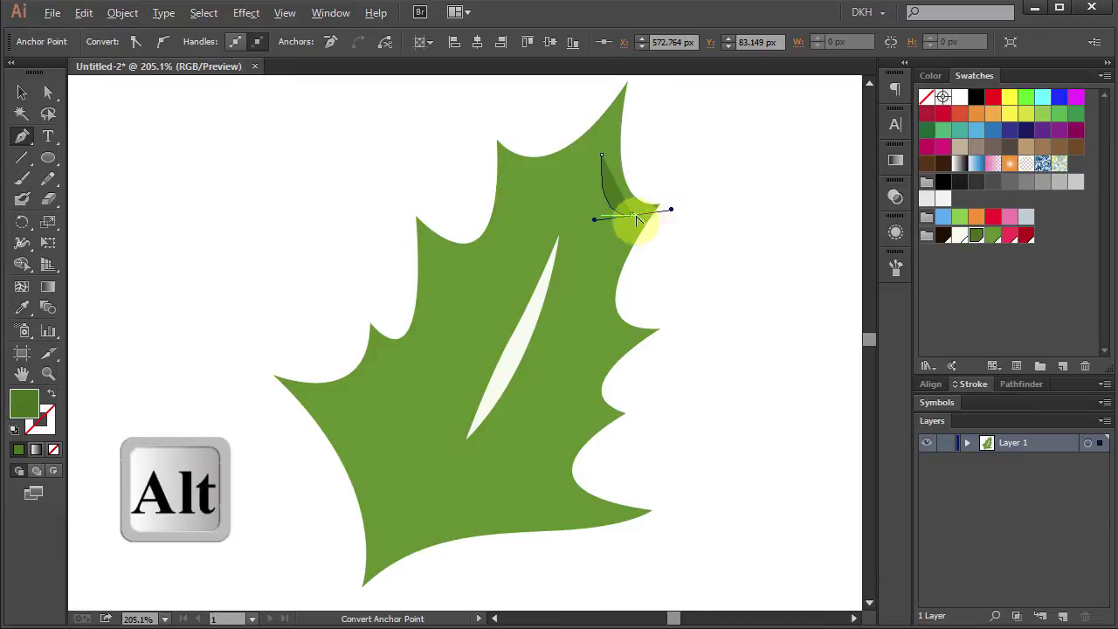
pyautogui.keyDown('alt'); pyautogui.click(632, 217); pyautogui.keyUp('alt')
pyautogui.moveTo(619, 336); pyautogui.dragTo(683, 347)
pyautogui.keyDown('alt'); pyautogui.click(619, 336); pyautogui.keyUp('alt')
pyautogui.moveTo(597, 414); pyautogui.dragTo(647, 439)
pyautogui.keyDown('alt'); pyautogui.click(597, 414); pyautogui.keyUp('alt')
pyautogui.moveTo(601, 512); pyautogui.dragTo(702, 533)
pyautogui.keyDown('alt'); pyautogui.click(601, 512); pyautogui.keyUp('alt')
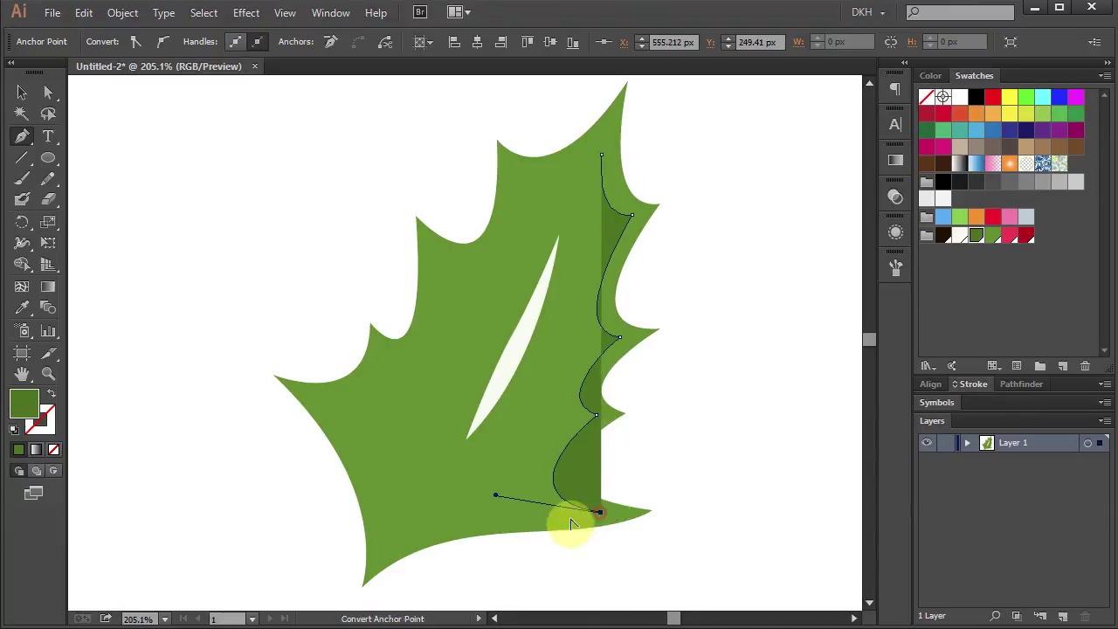
# Close the dark green shadow shape by curving along the leaf's bottom edge to the base and back up the centre to the tip.
pyautogui.moveTo(389, 543); pyautogui.dragTo(420, 528)
pyautogui.moveTo(494, 439); pyautogui.dragTo(517, 400)
pyautogui.moveTo(570, 234); pyautogui.dragTo(578, 196)
pyautogui.click(601, 157)
# Smooth the shadow's inner edge by moving its two central anchors and handles so it curves beside the white highlight.
pyautogui.press('a')
pyautogui.moveTo(570, 236); pyautogui.dragTo(569, 270)
pyautogui.moveTo(495, 439); pyautogui.dragTo(532, 378)
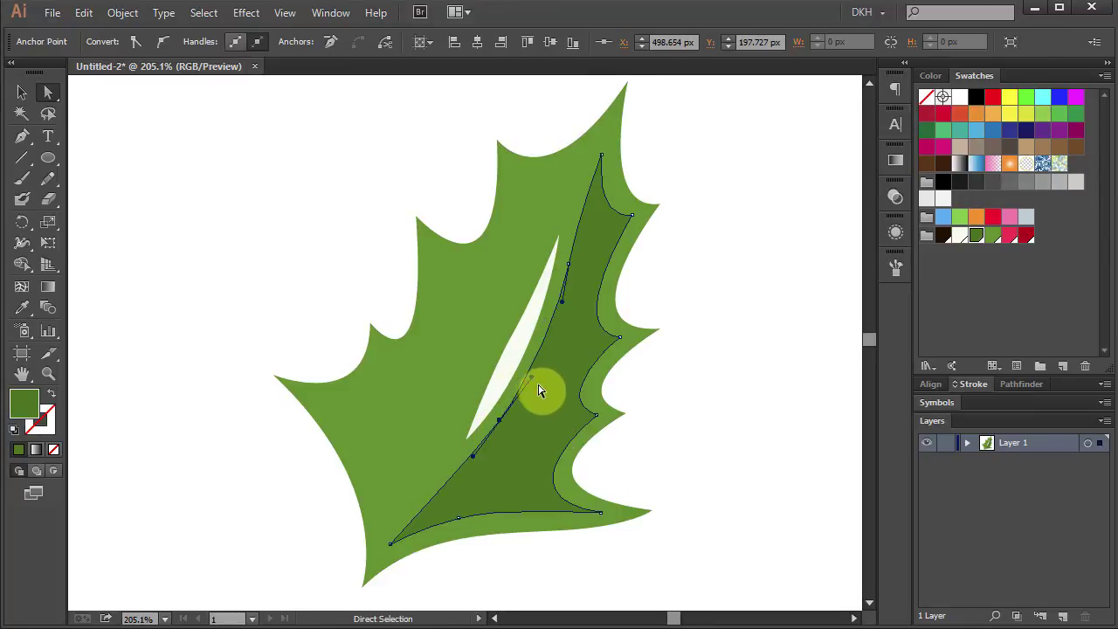
pyautogui.click(743, 367)
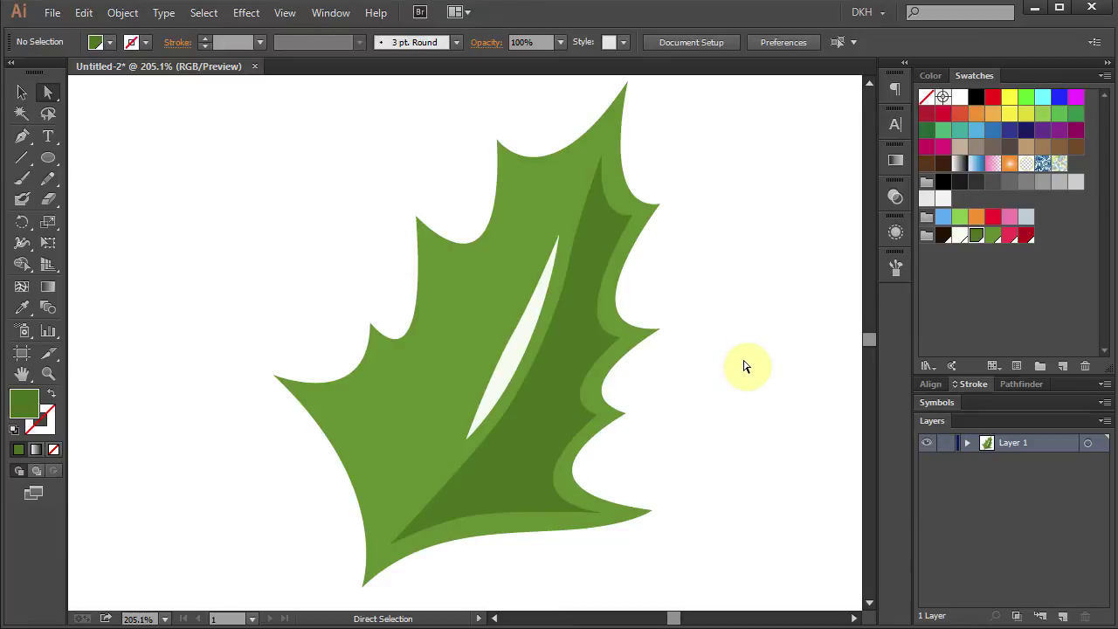
# Select all the leaf shapes, scale them down slightly, and move the leaf a little lower and to the right on the artboard.
pyautogui.hotkey('ctrl', '0')
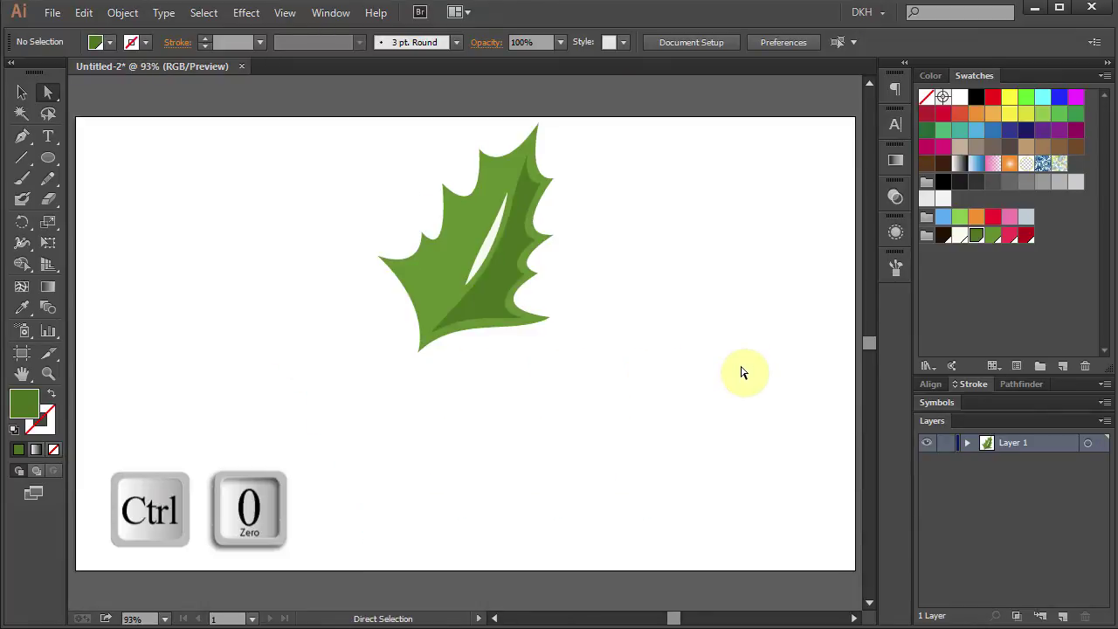
pyautogui.press('v')
pyautogui.moveTo(580, 376); pyautogui.dragTo(353, 125)
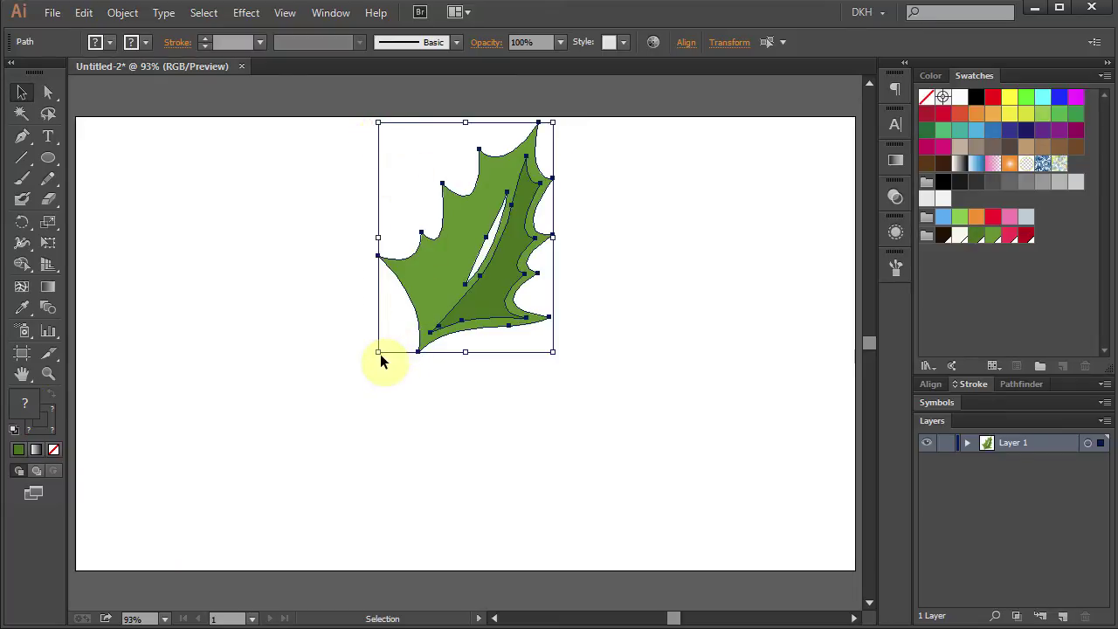
pyautogui.moveTo(380, 354); pyautogui.dragTo(408, 325)
pyautogui.moveTo(460, 270); pyautogui.dragTo(472, 302)
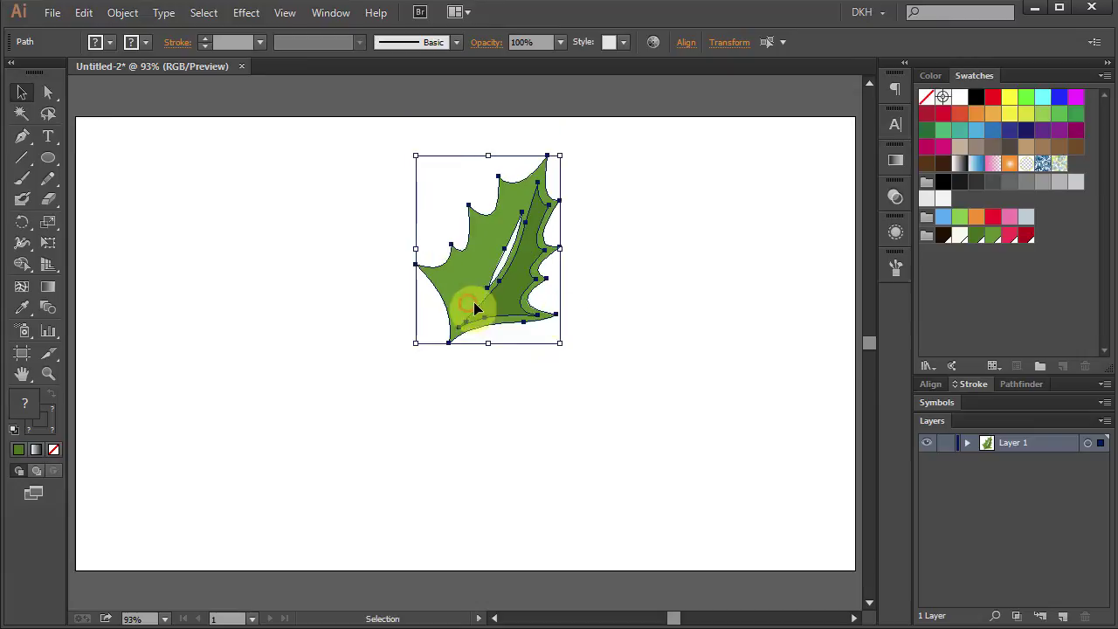
pyautogui.click(631, 309)
pyautogui.press('z')
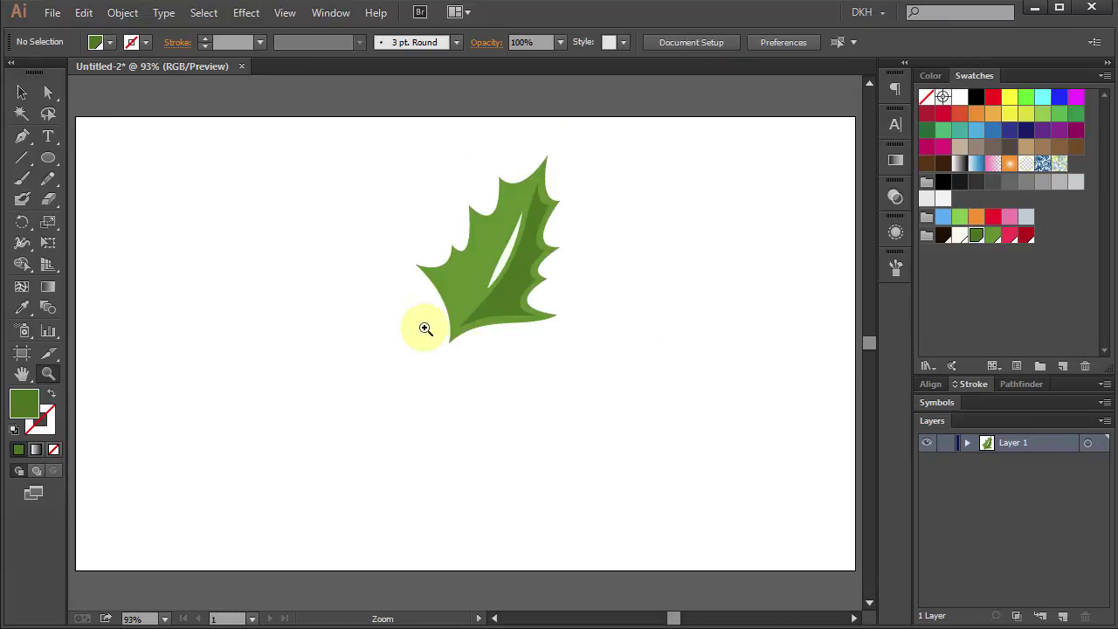
# Draw a dark red circle about 42 px in diameter just below the leaf's base for the berry.
pyautogui.moveTo(345, 308); pyautogui.dragTo(587, 418)
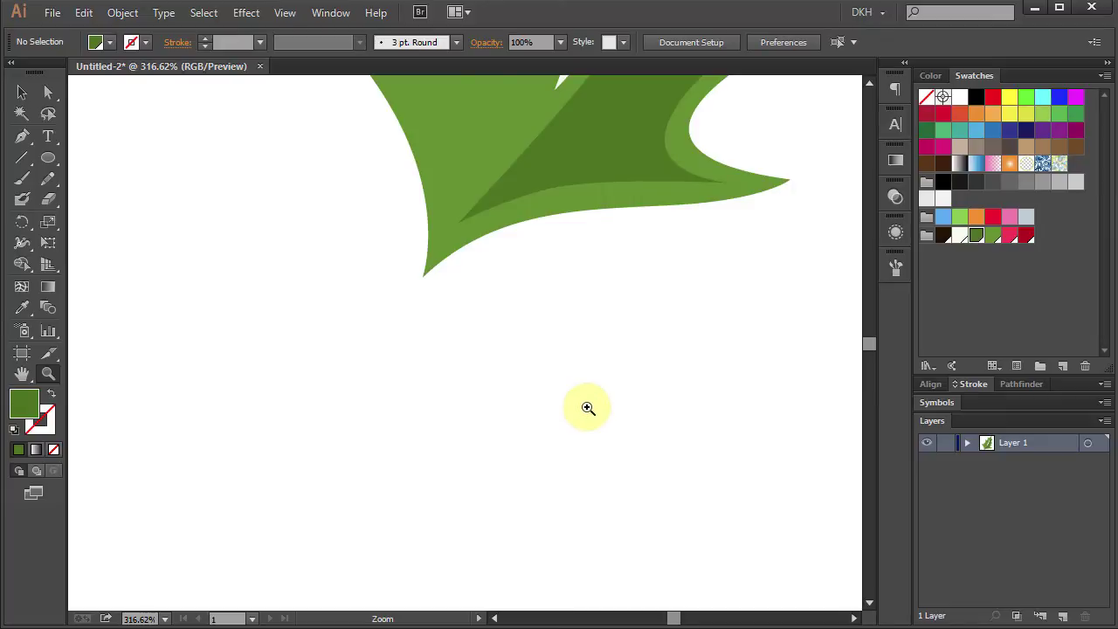
pyautogui.scroll(3, 588, 408)
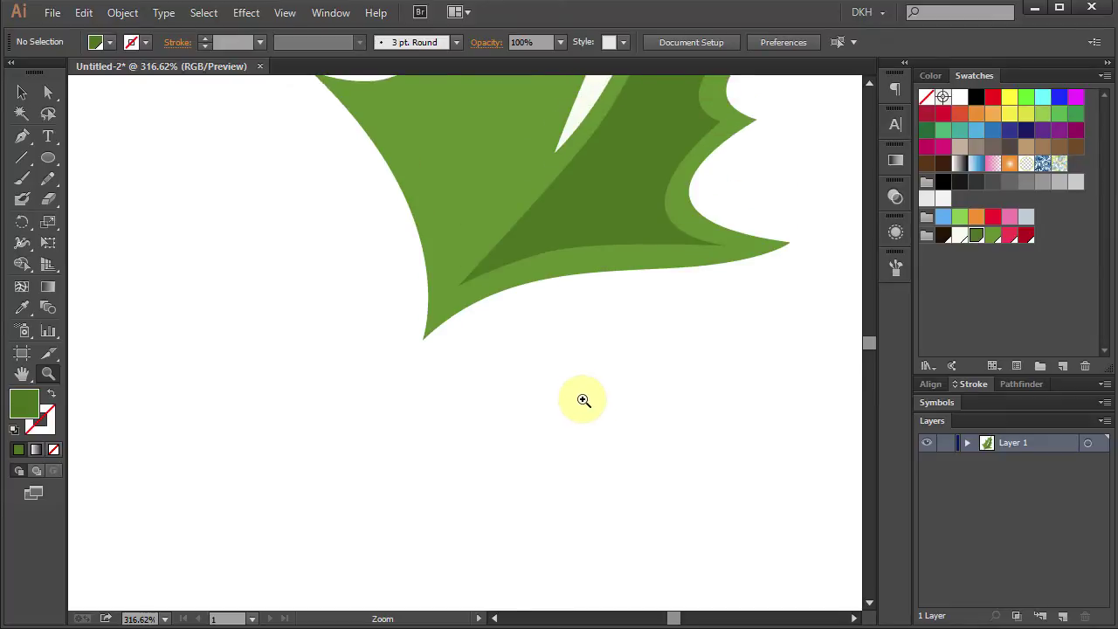
pyautogui.press('l')
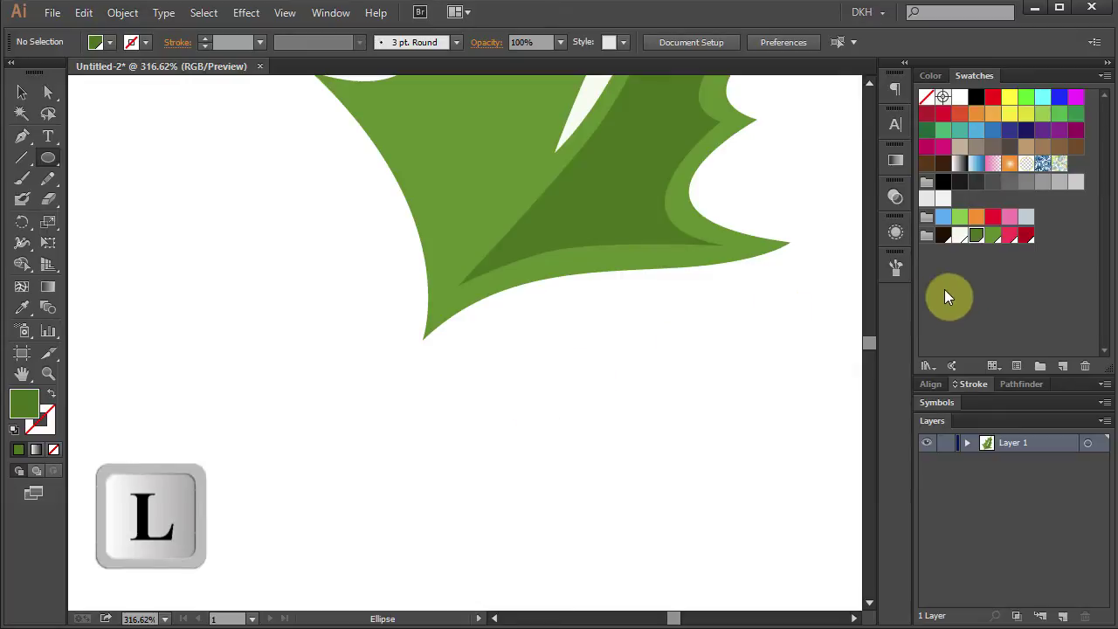
pyautogui.click(1024, 236)
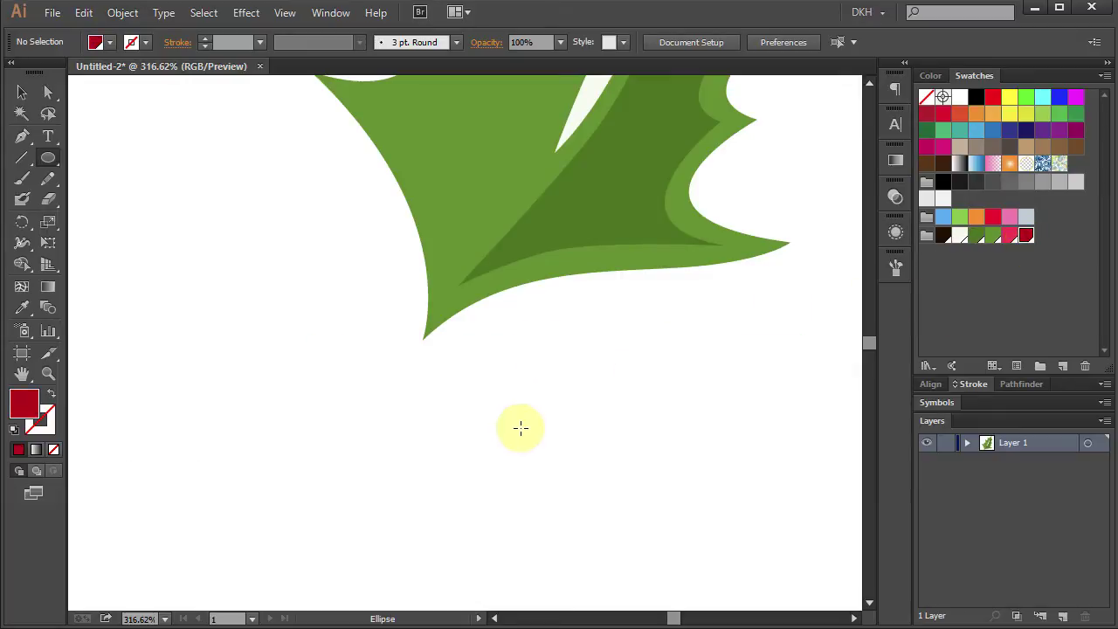
pyautogui.moveTo(536, 431); pyautogui.dragTo(594, 488)
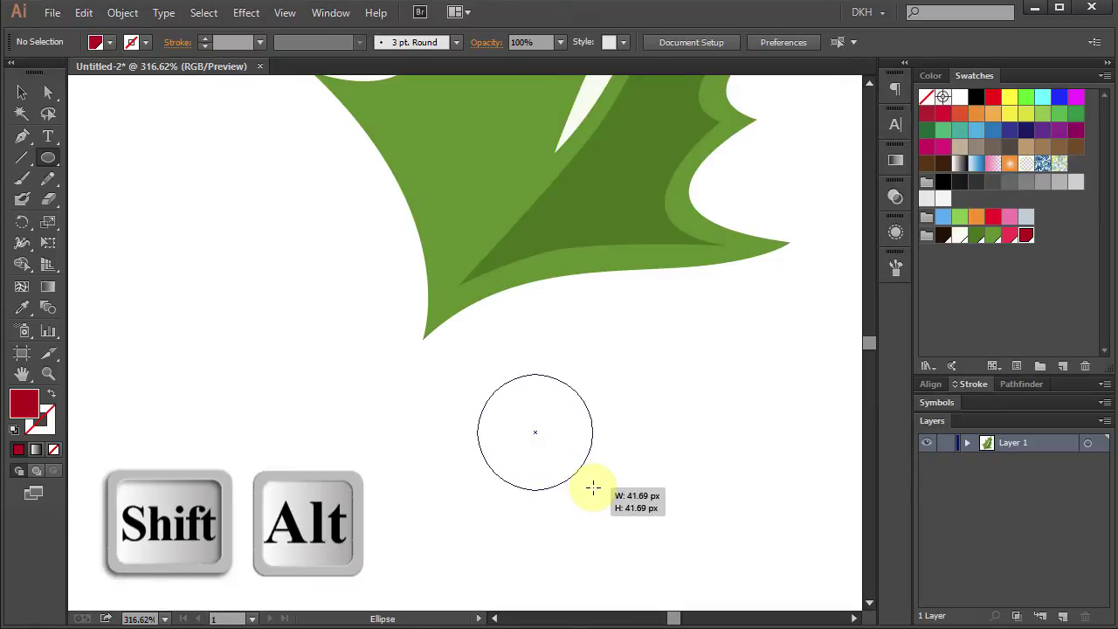
pyautogui.moveTo(593, 487); pyautogui.dragTo(593, 487)
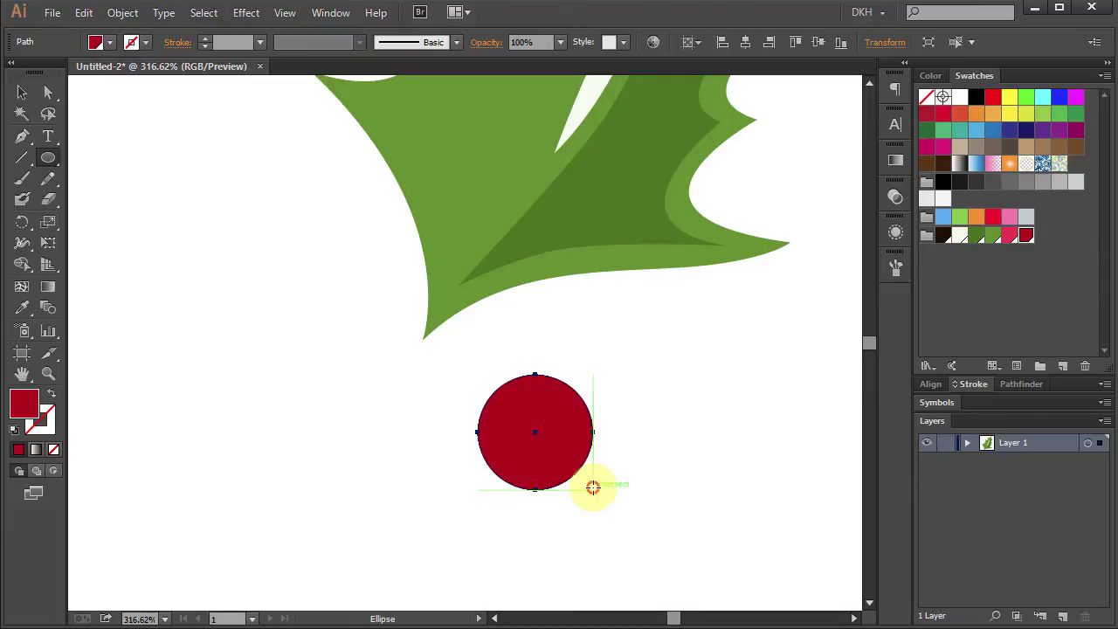
# Fill the berry circle with a radial gradient from pinkish red at the centre to dark red at the edge.
pyautogui.press('z')
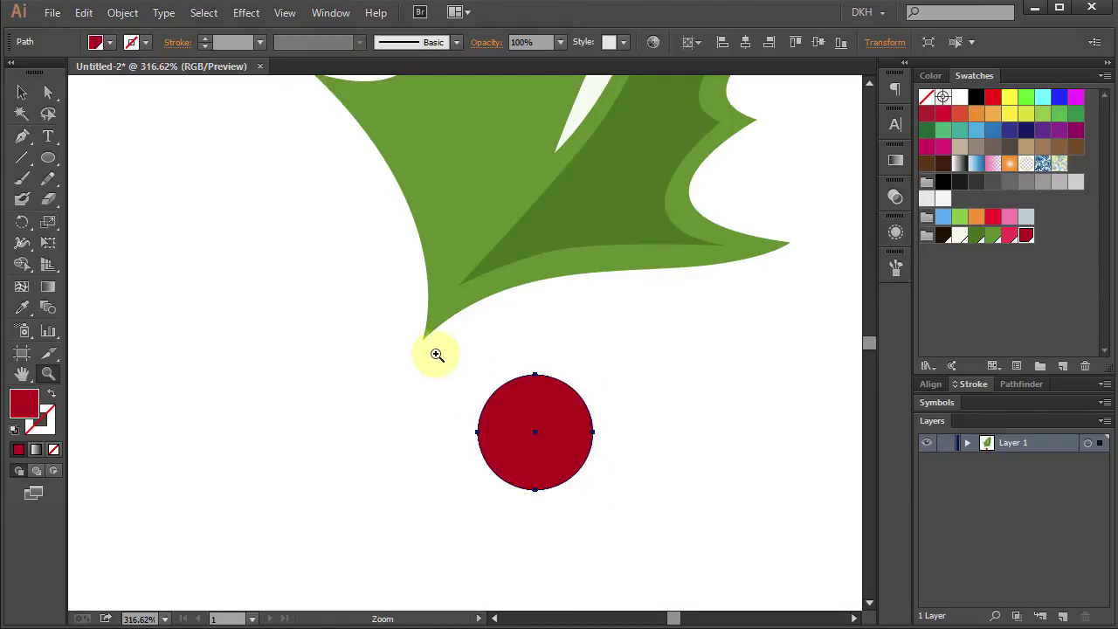
pyautogui.moveTo(408, 353); pyautogui.dragTo(647, 522)
pyautogui.click(519, 396)
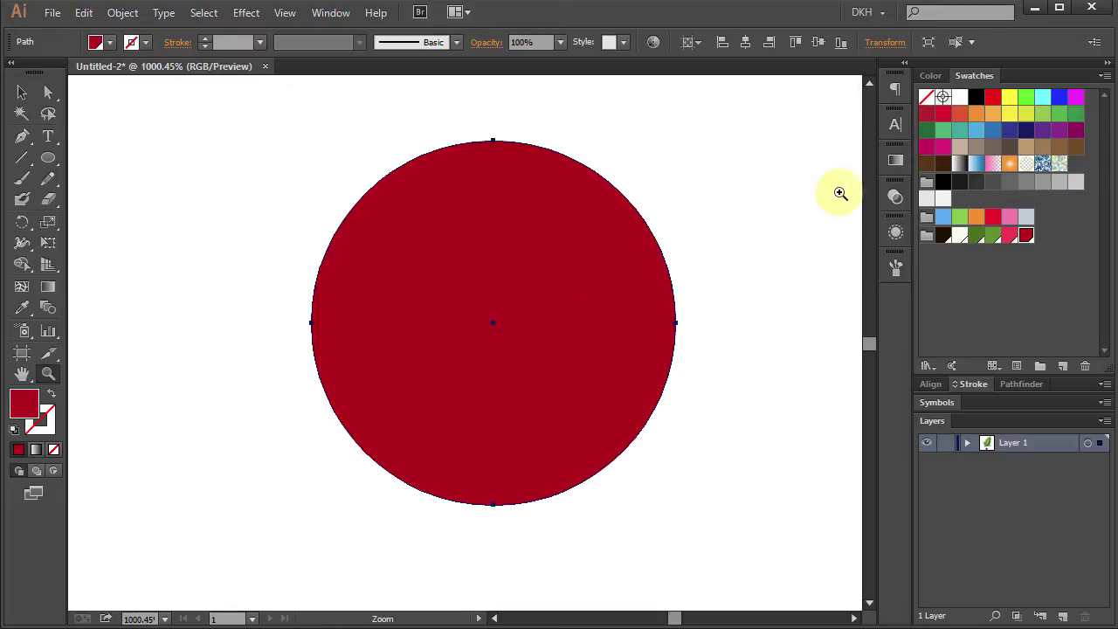
pyautogui.click(897, 162)
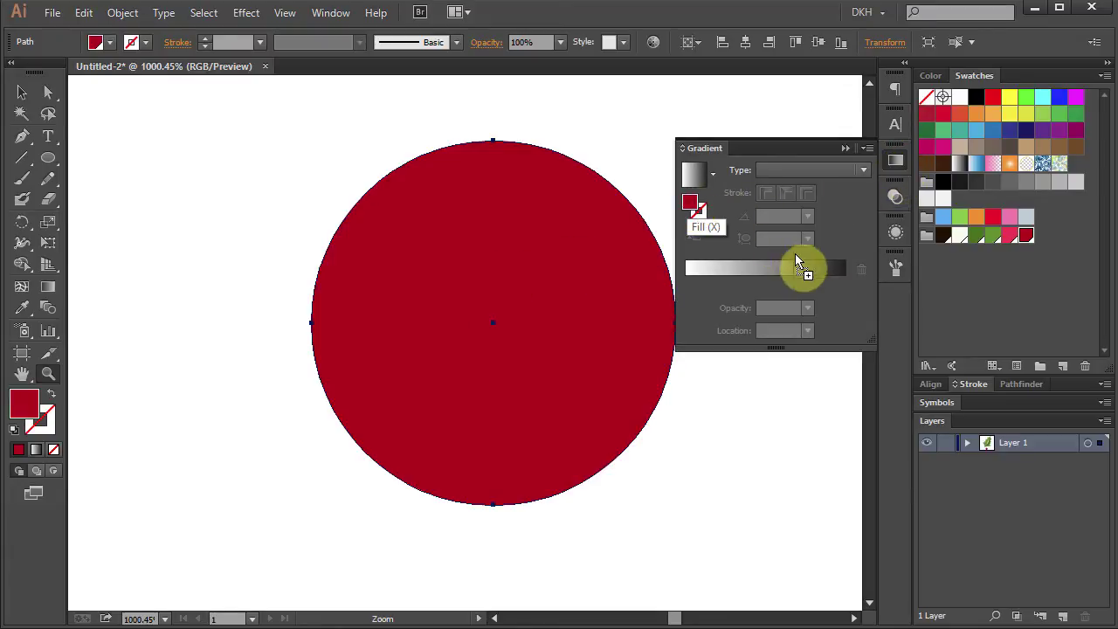
pyautogui.click(845, 276)
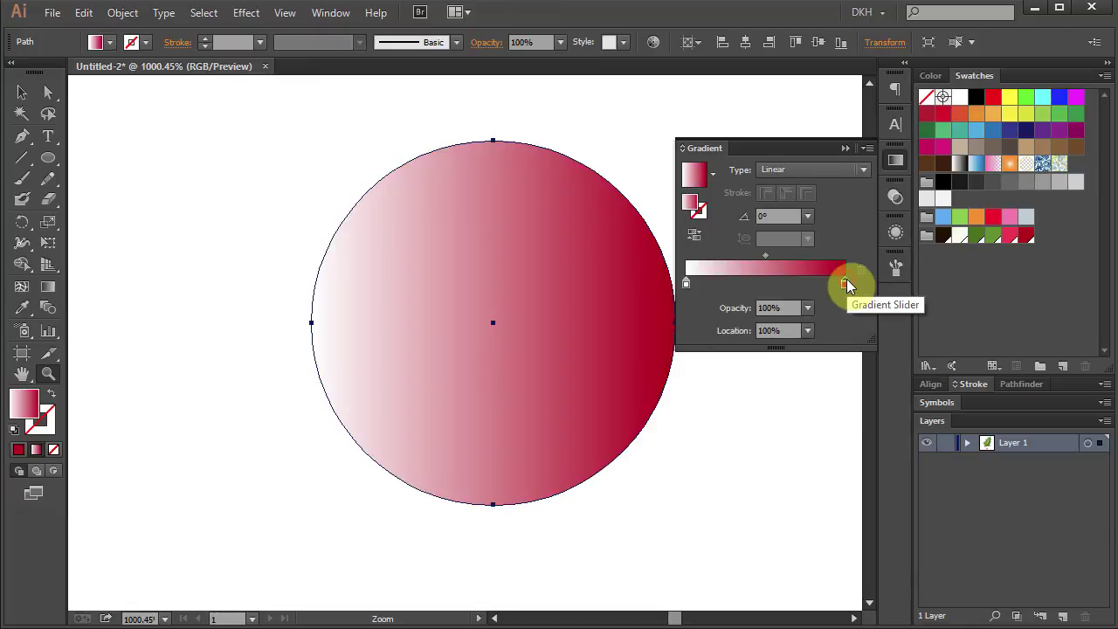
pyautogui.click(686, 285)
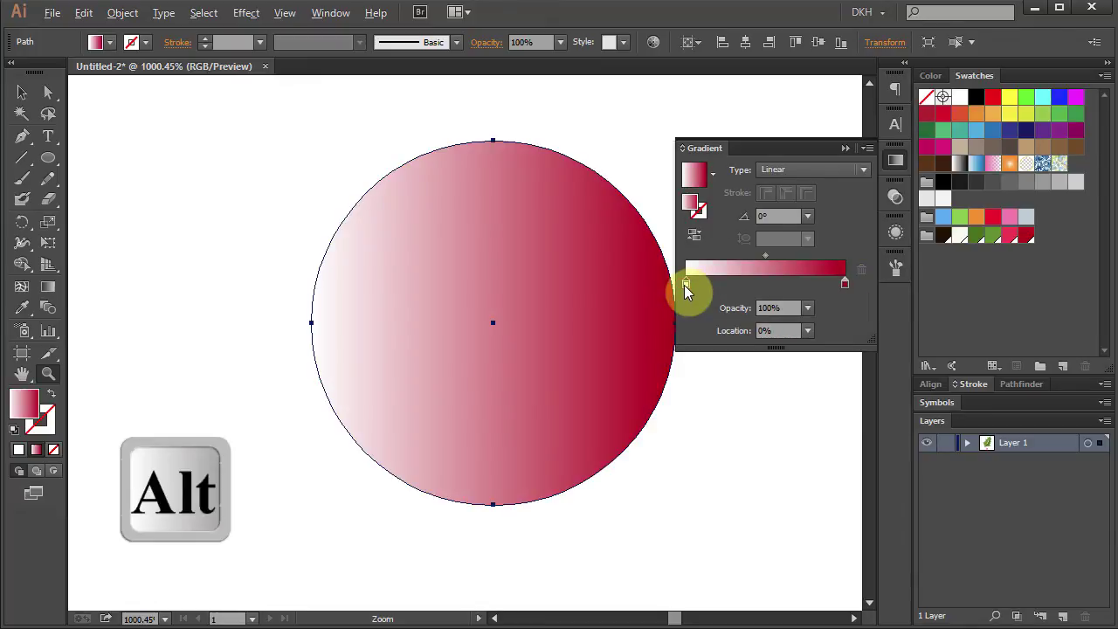
pyautogui.keyDown('alt'); pyautogui.click(1011, 237); pyautogui.keyUp('alt')
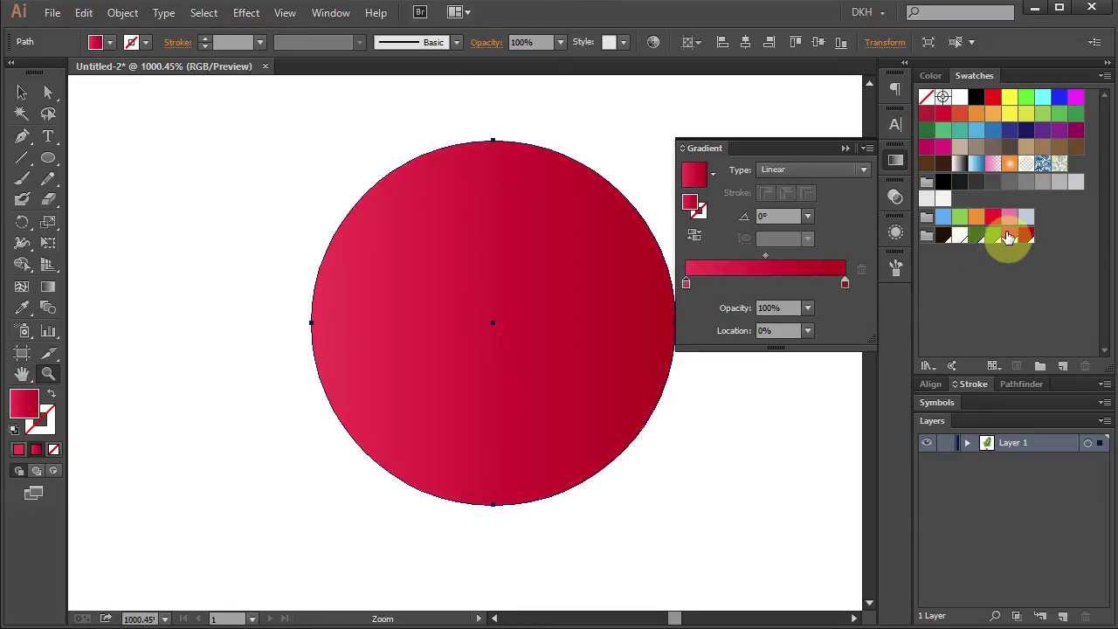
pyautogui.click(863, 170)
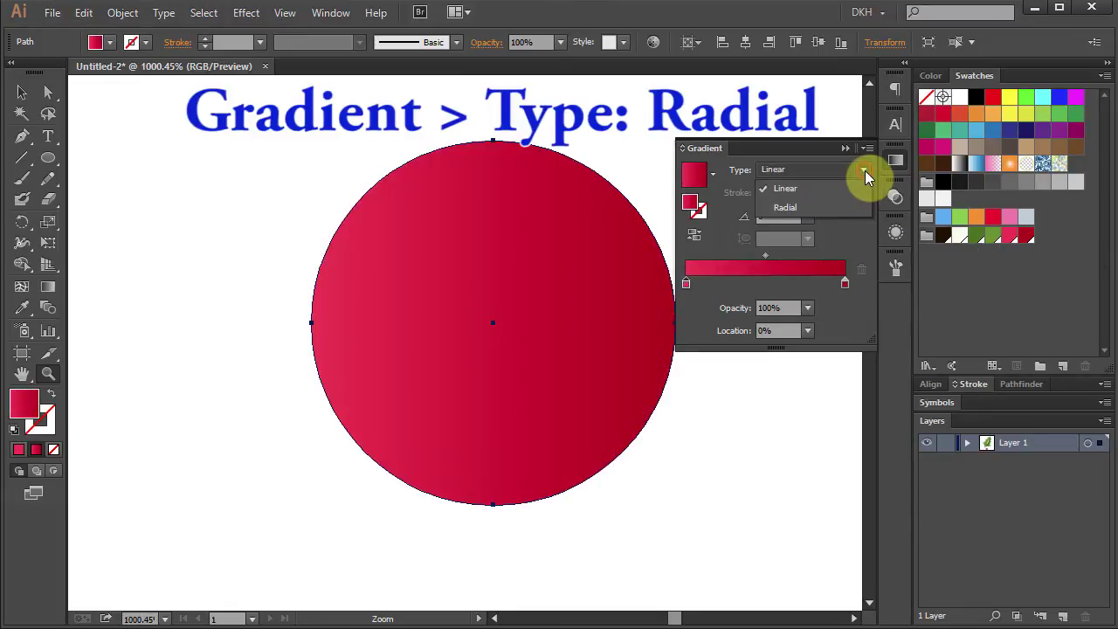
pyautogui.click(815, 209)
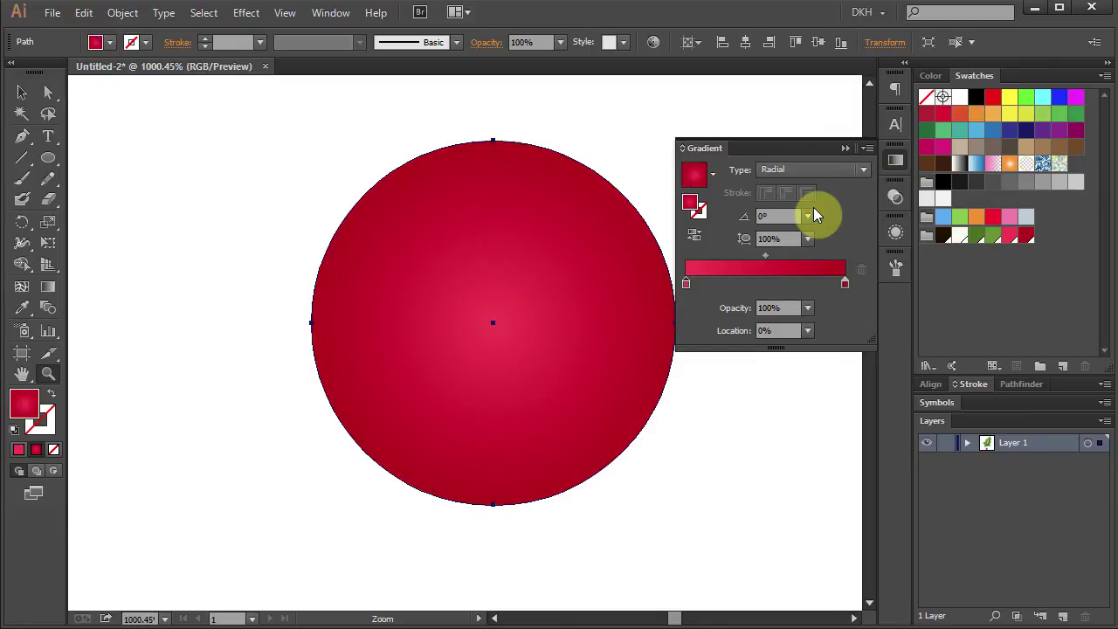
pyautogui.click(846, 149)
# Redirect the berry's radial gradient so its light centre sits in the lower-left part and fades toward the upper right.
pyautogui.press('g')
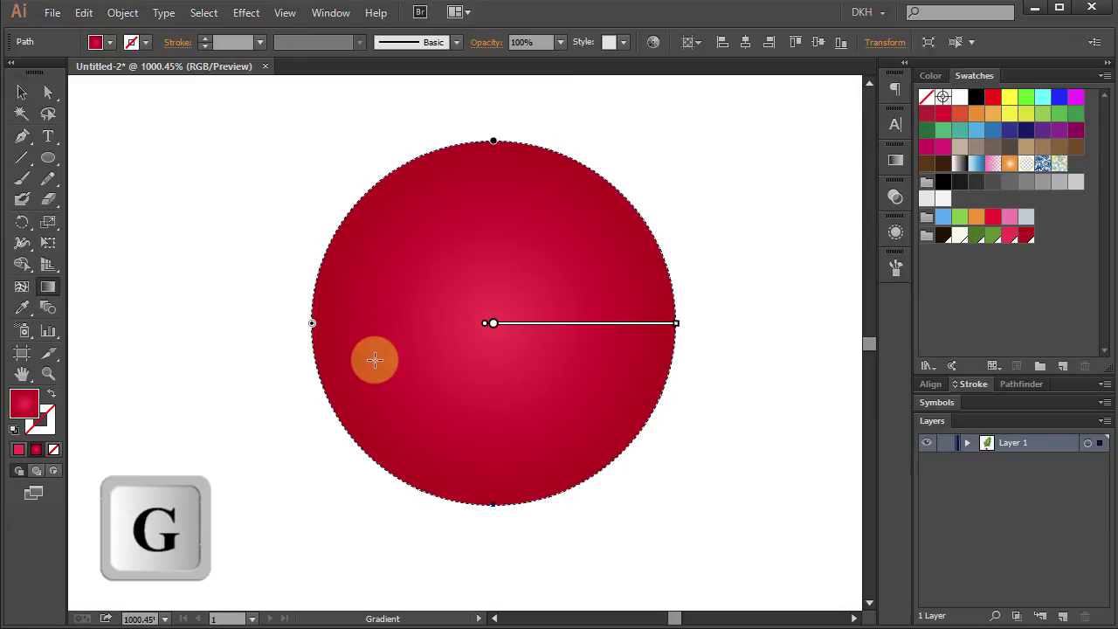
pyautogui.moveTo(375, 364)
pyautogui.mouseDown()
pyautogui.moveTo(546, 259)
pyautogui.moveTo(535, 277)
pyautogui.mouseUp()
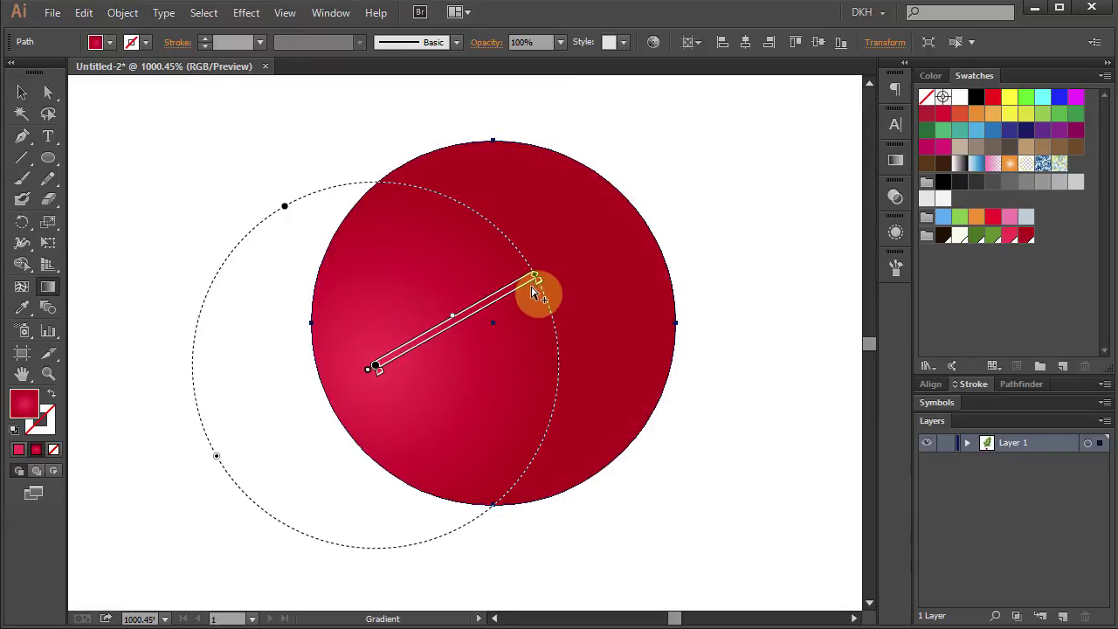
pyautogui.keyDown('ctrl'); pyautogui.click(724, 408); pyautogui.keyUp('ctrl')
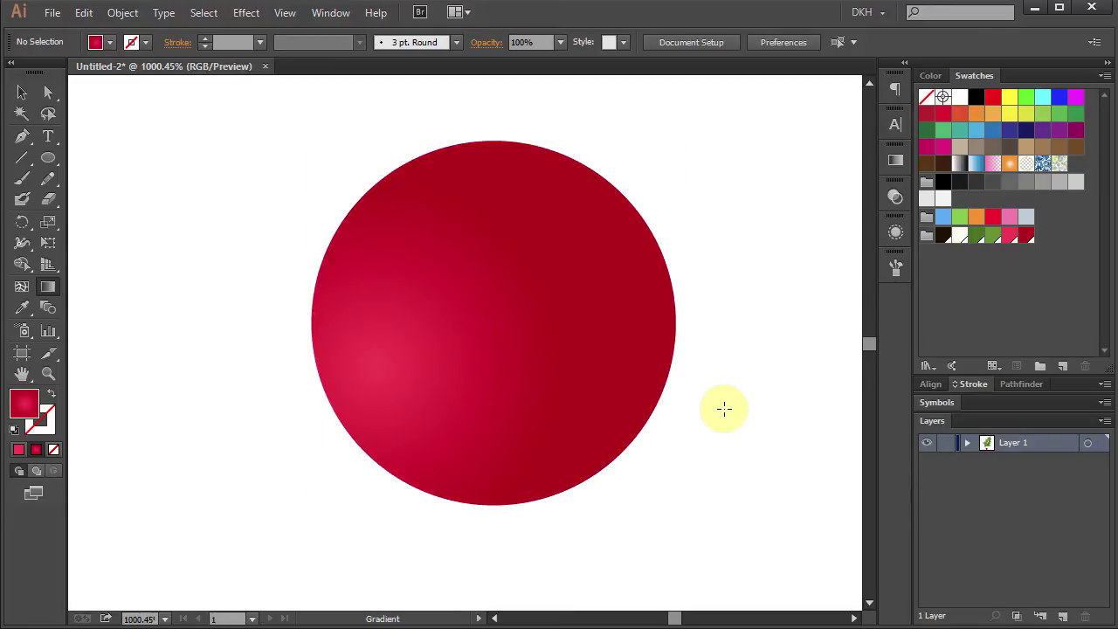
# Draw a small dark brown circle with the Ellipse tool near the berry's upper-left edge.
pyautogui.click(49, 157)
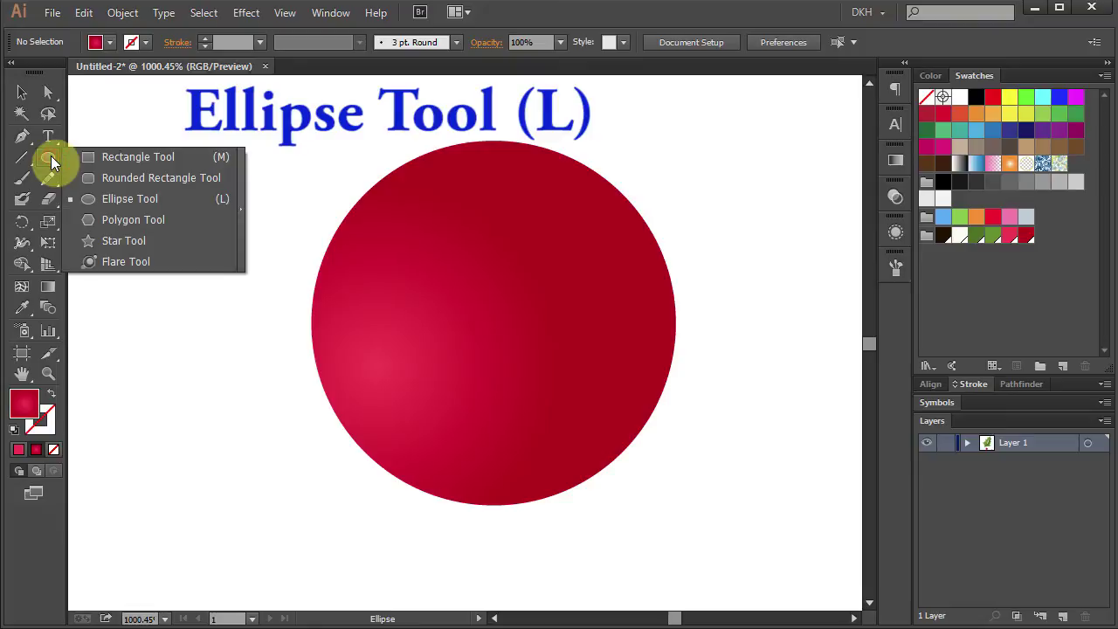
pyautogui.click(112, 198)
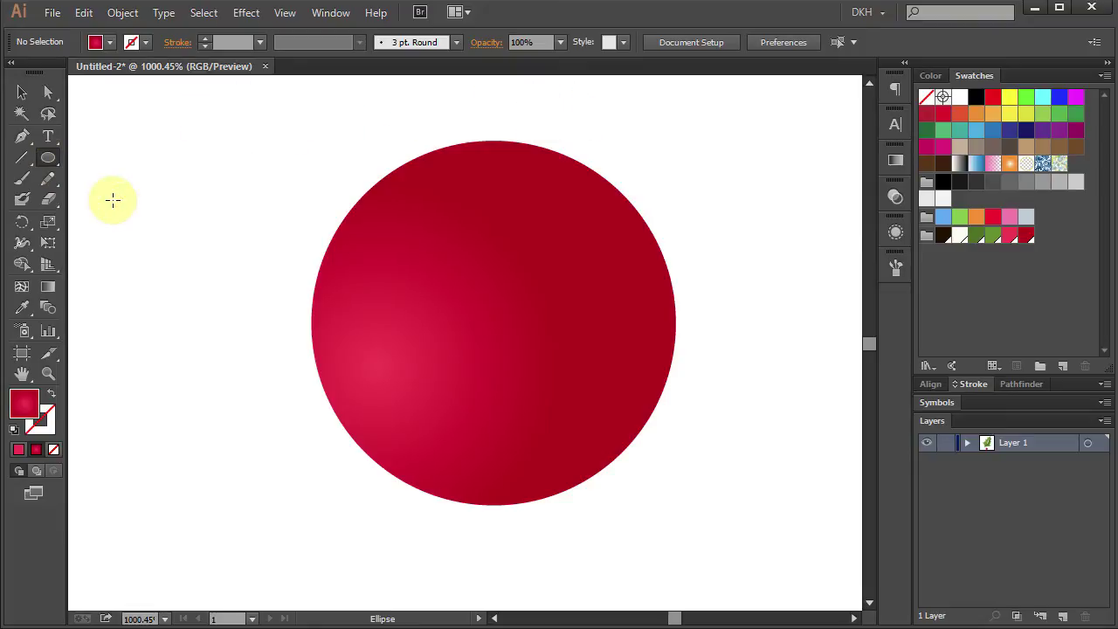
pyautogui.click(945, 236)
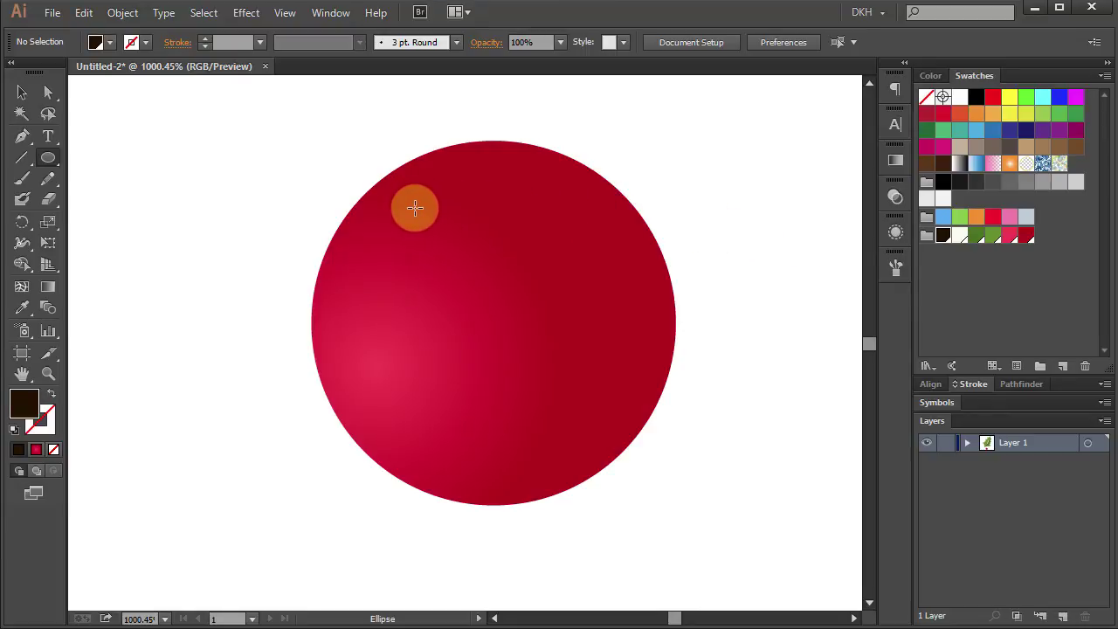
pyautogui.moveTo(409, 203); pyautogui.dragTo(457, 243)
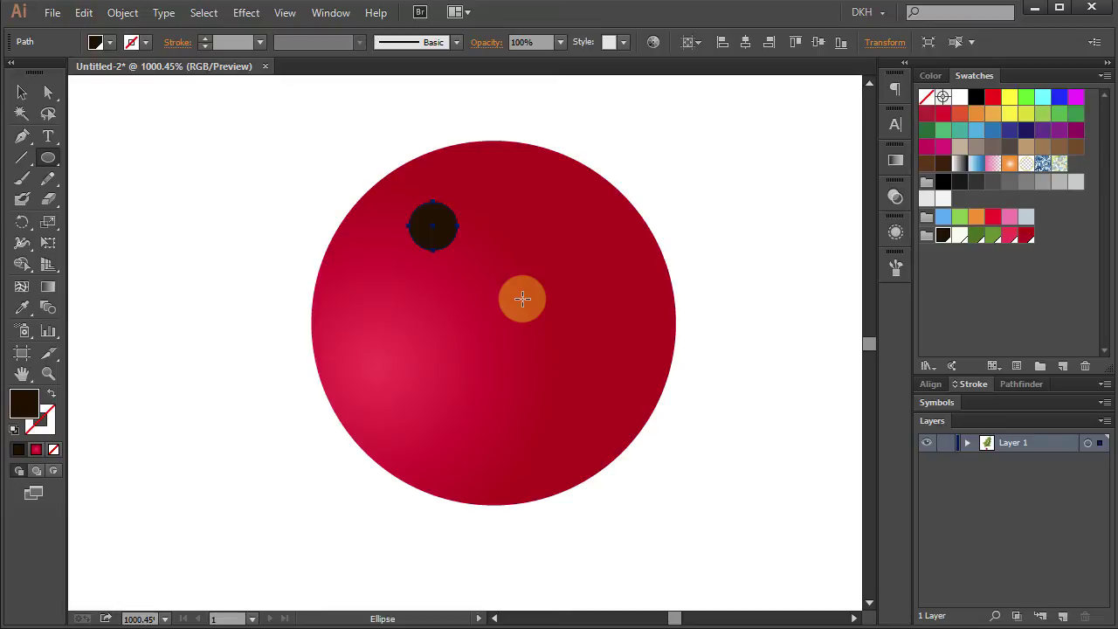
pyautogui.keyDown('ctrl'); pyautogui.click(729, 335); pyautogui.keyUp('ctrl')
# Draw a thin off-white ellipse across the berry and pull its middle anchors down to bend it into a crescent.
pyautogui.click(960, 236)
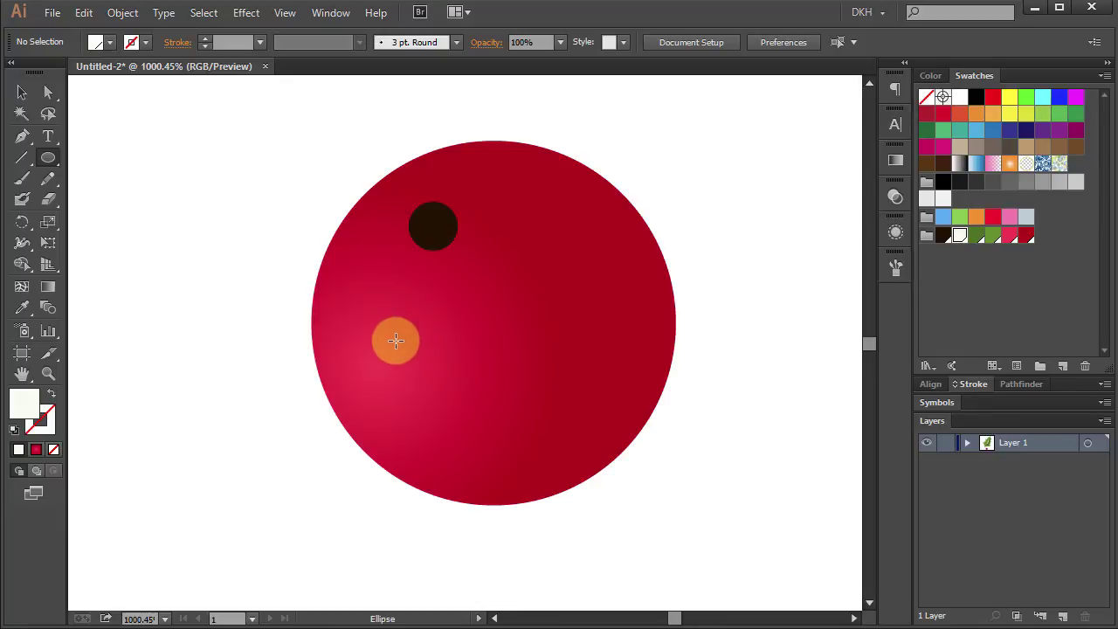
pyautogui.moveTo(399, 311); pyautogui.dragTo(564, 324)
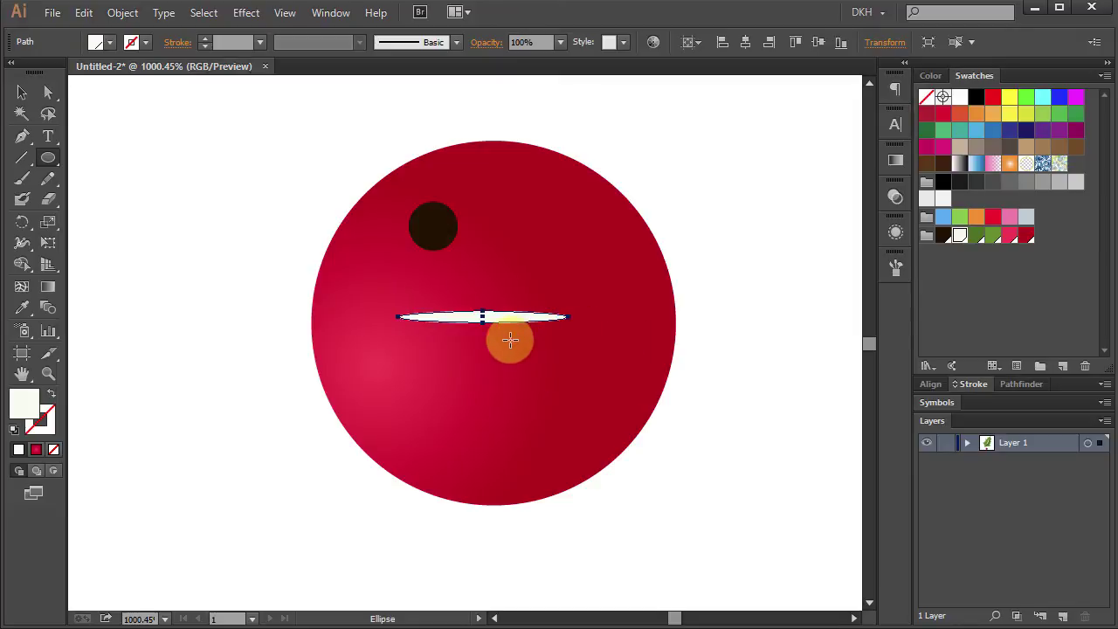
pyautogui.press('a')
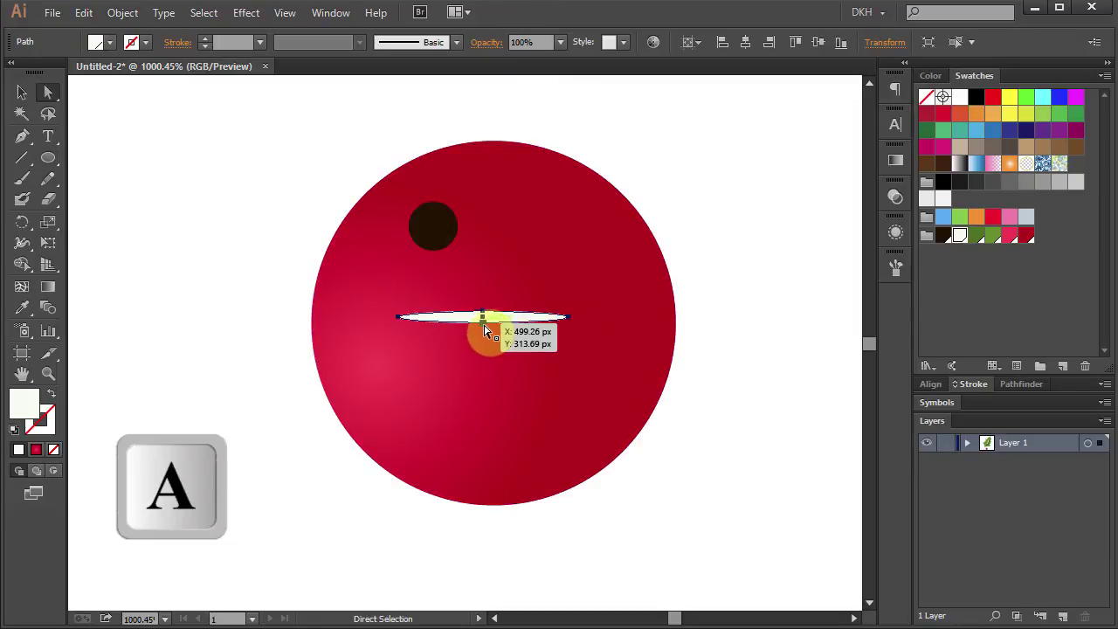
pyautogui.moveTo(485, 329)
pyautogui.mouseDown()
pyautogui.moveTo(484, 353)
pyautogui.moveTo(483, 335)
pyautogui.mouseUp()
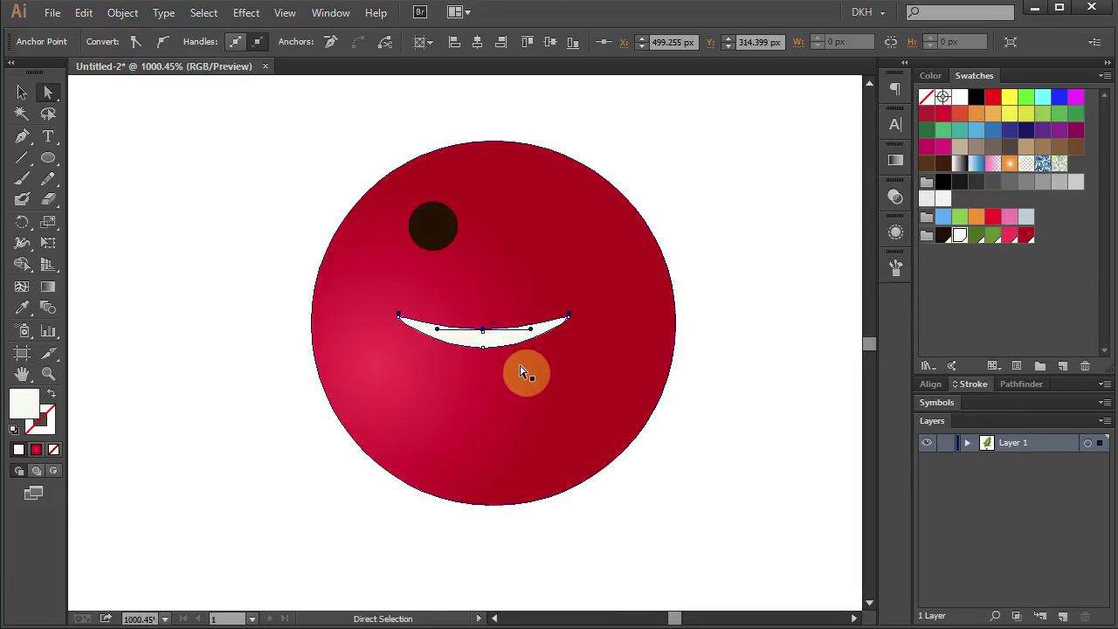
# Rotate the white crescent steeply and place it along the berry's lower-left edge as a highlight.
pyautogui.press('v')
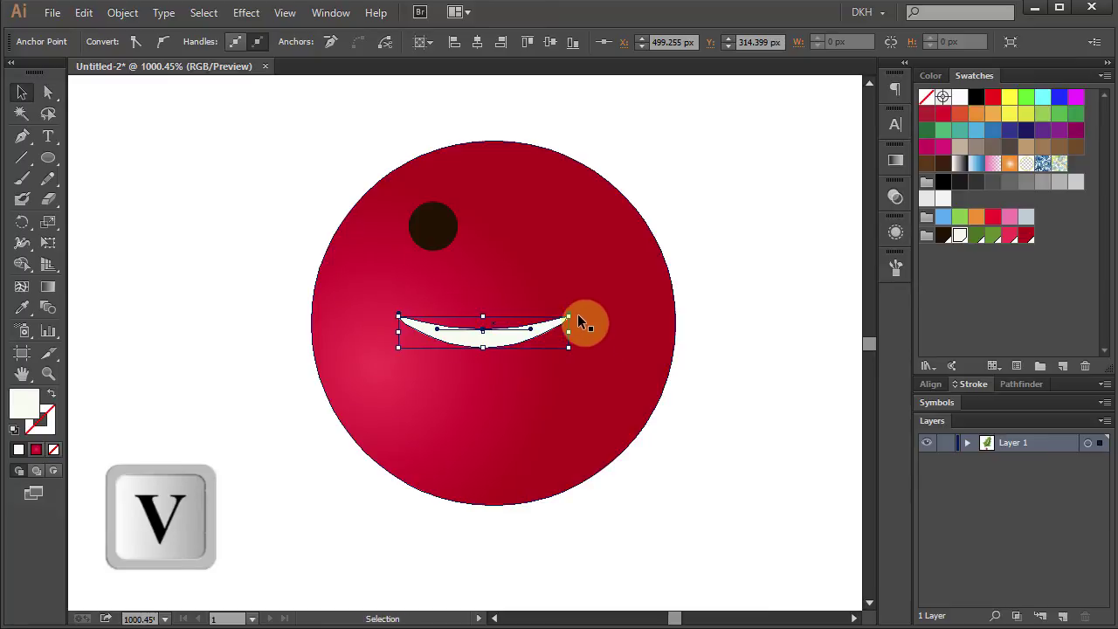
pyautogui.moveTo(577, 307); pyautogui.dragTo(524, 393)
pyautogui.moveTo(480, 339); pyautogui.dragTo(380, 393)
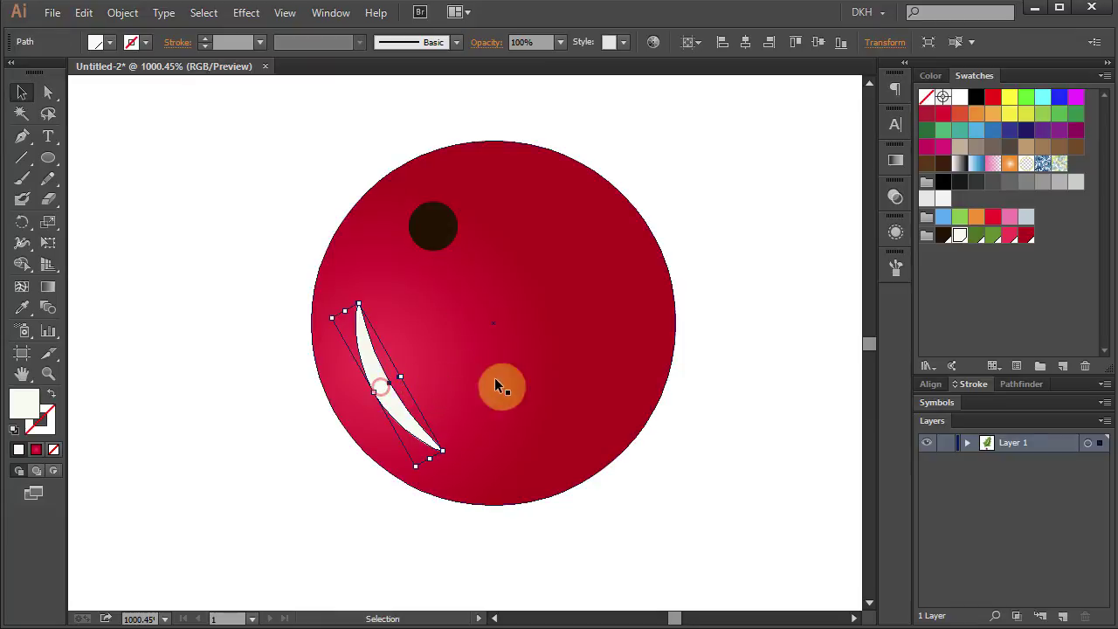
pyautogui.click(730, 393)
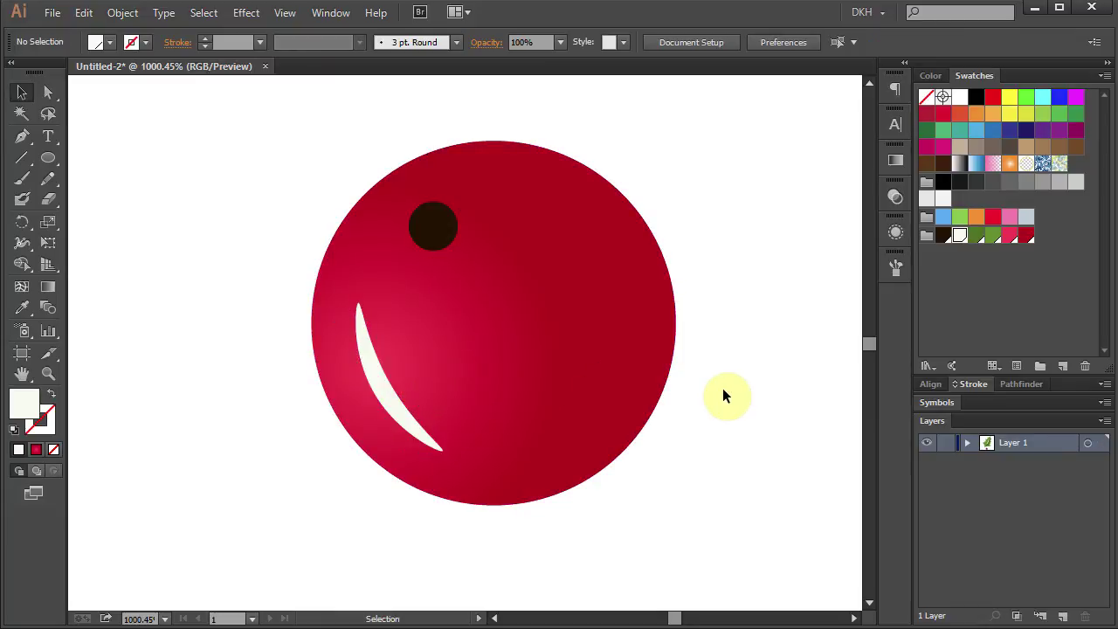
# Group the berry circle, its dark spot and the white highlight, and deselect the group.
pyautogui.moveTo(249, 132); pyautogui.dragTo(739, 545)
pyautogui.click(457, 332)
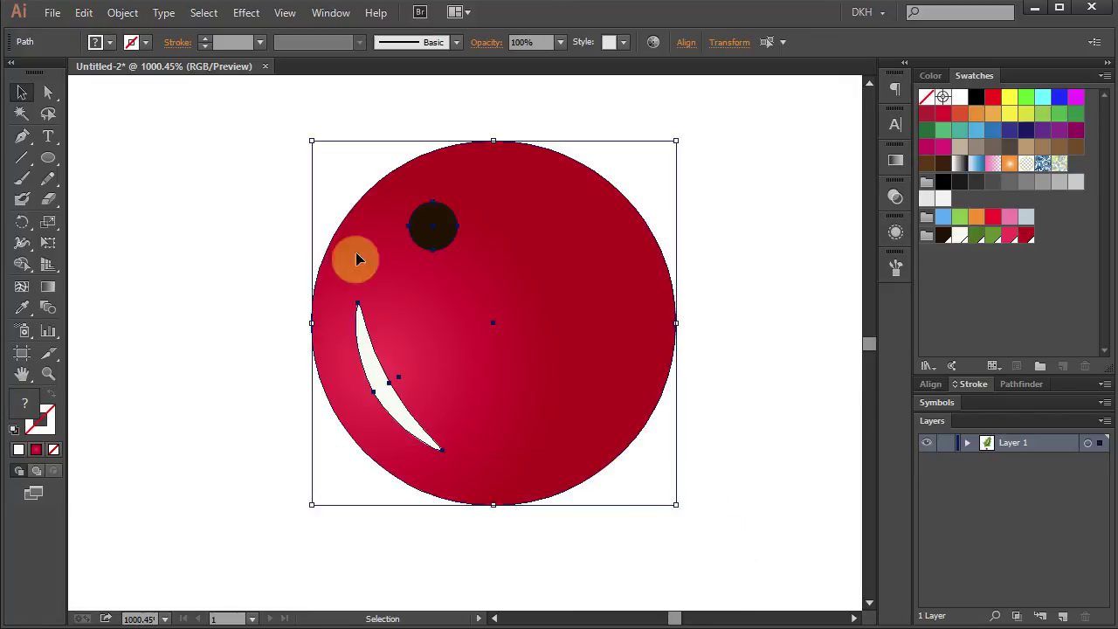
pyautogui.click(124, 14)
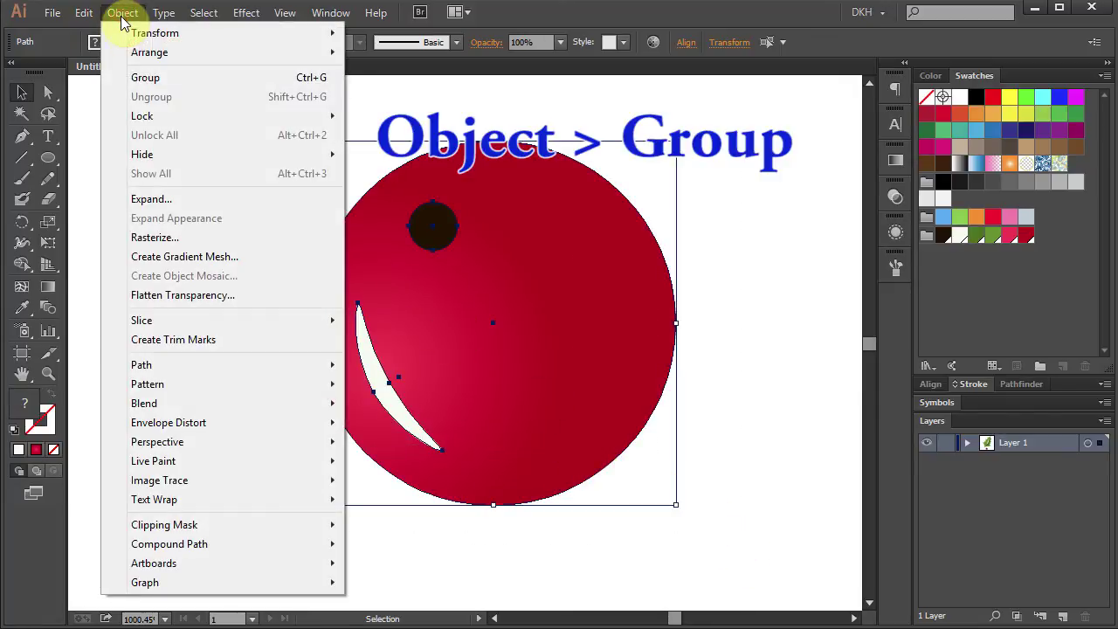
pyautogui.click(170, 78)
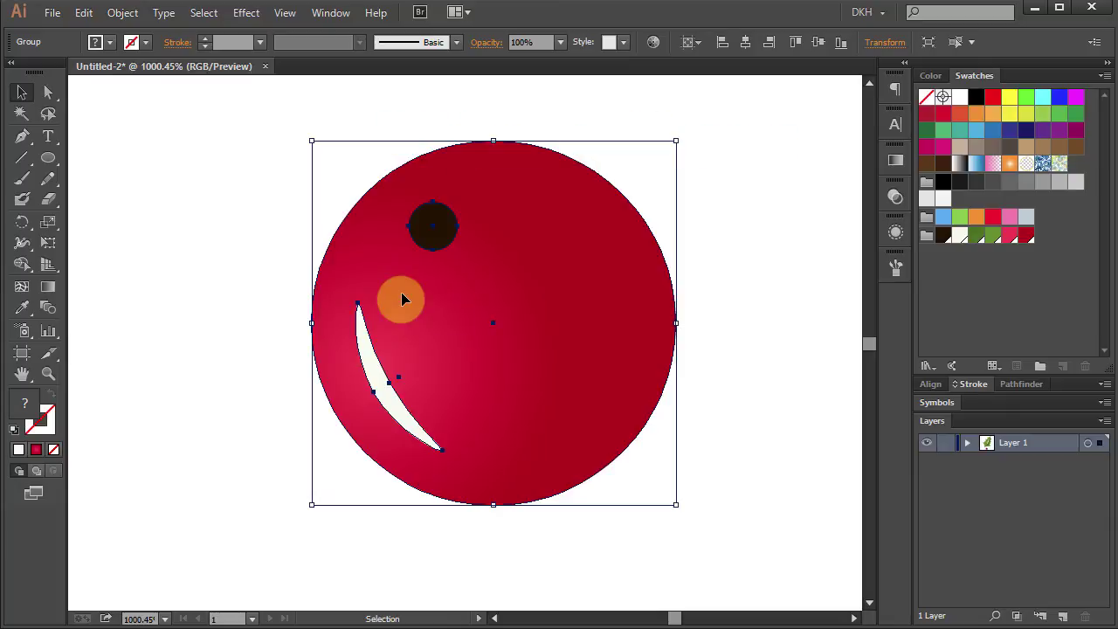
pyautogui.hotkey('ctrl', '0')
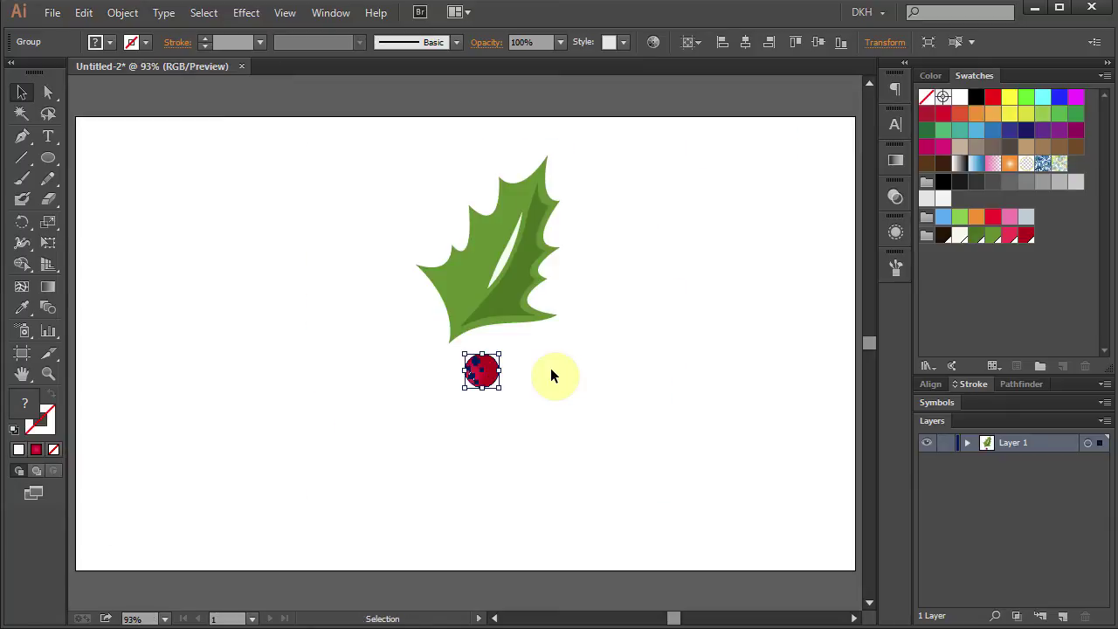
pyautogui.click(563, 370)
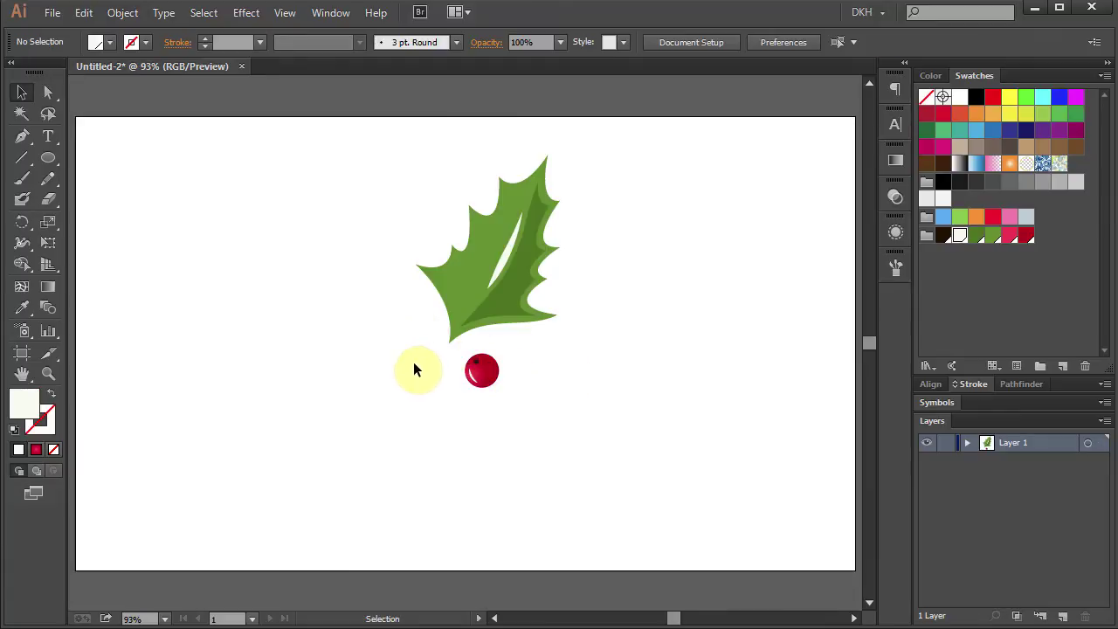
# Duplicate the grouped berry twice, placing the copies below the leaf and to the original's left.
pyautogui.press('z')
pyautogui.moveTo(350, 310); pyautogui.dragTo(570, 429)
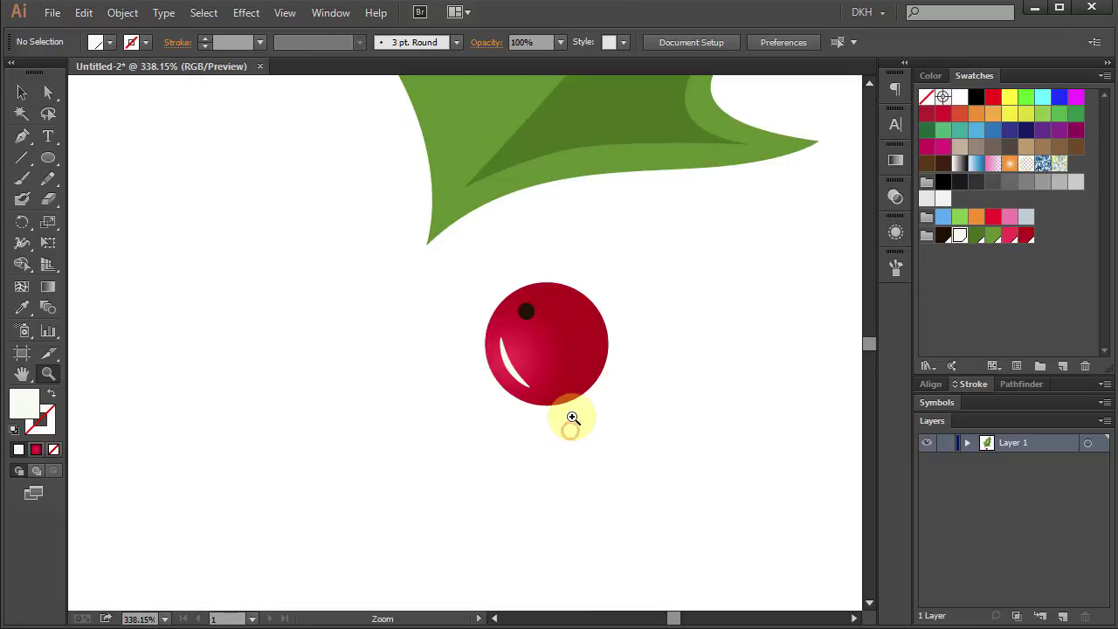
pyautogui.press('v')
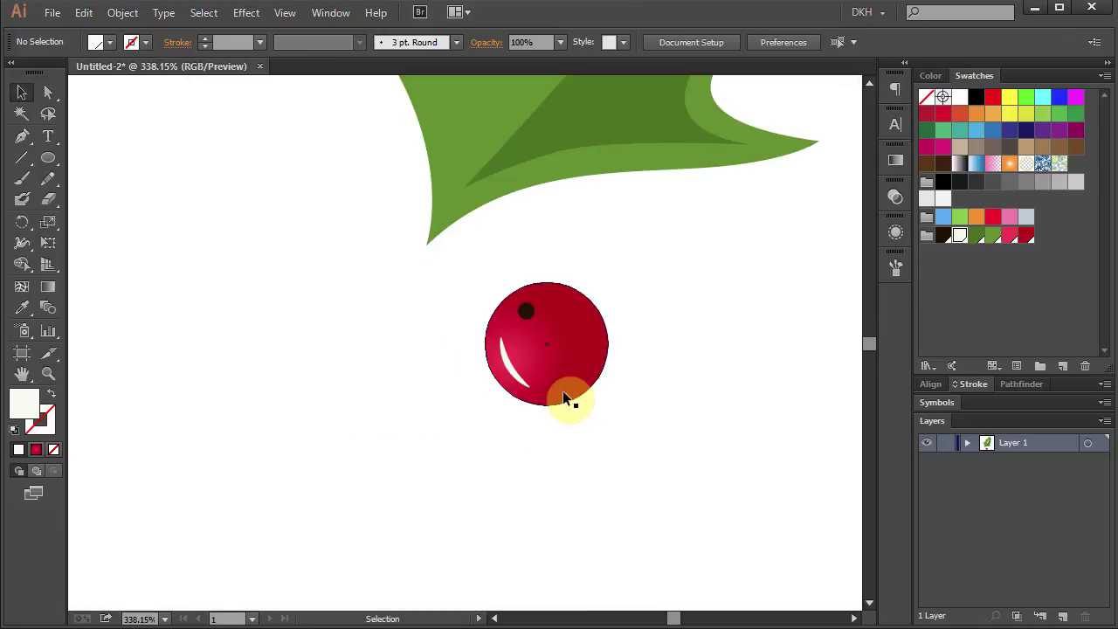
pyautogui.click(550, 377)
pyautogui.press('alt')
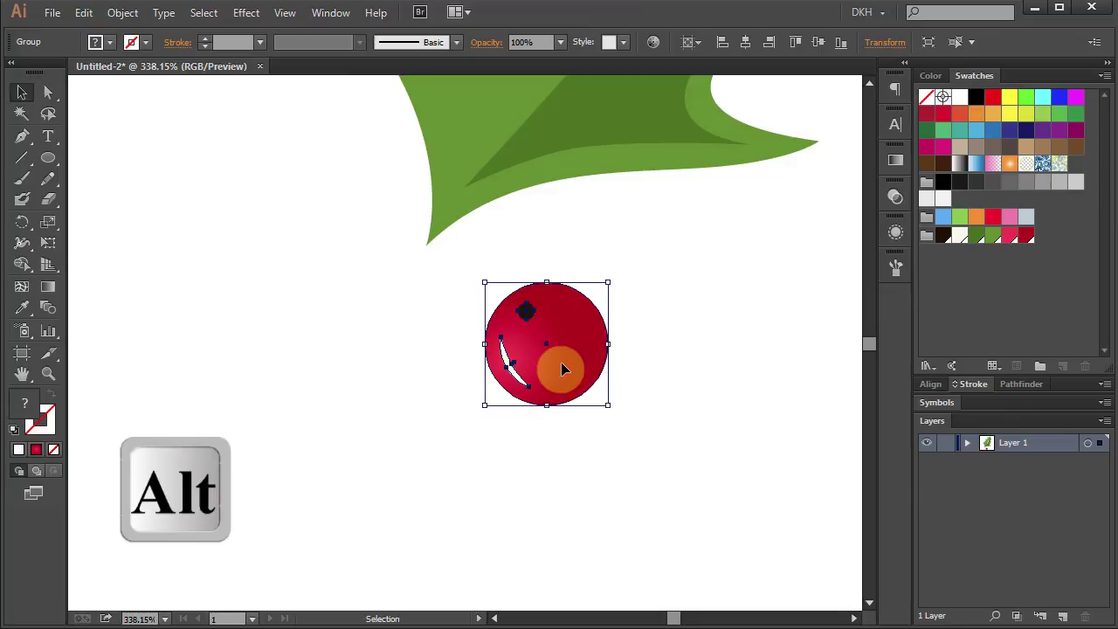
pyautogui.moveTo(564, 370); pyautogui.dragTo(414, 447)
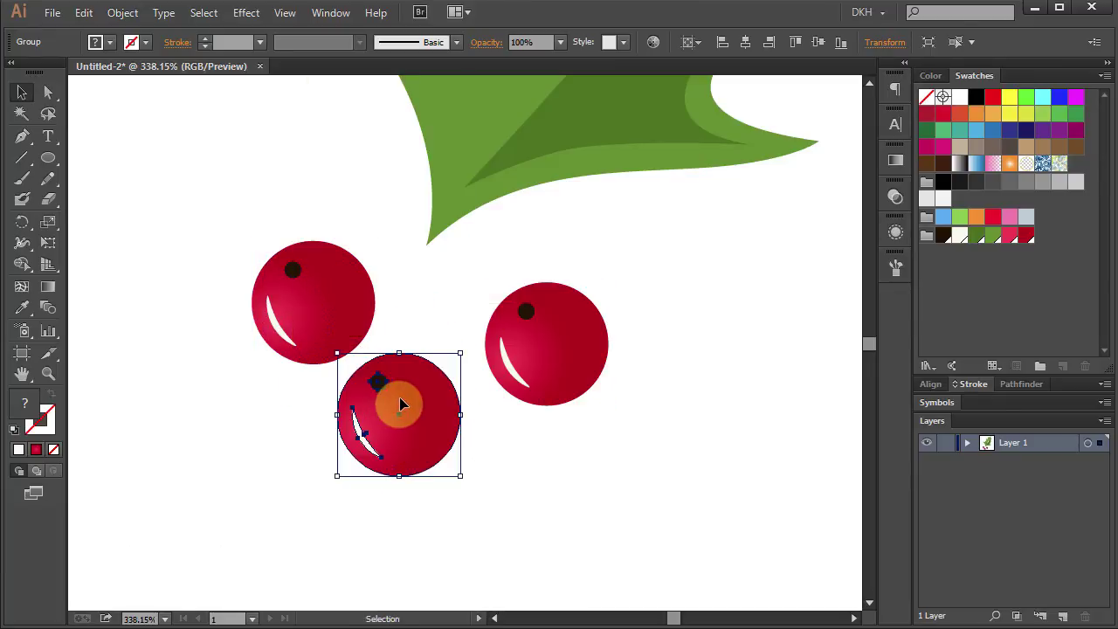
# Enlarge the leftmost berry and bring it and the right berry close together beneath the leaf's base.
pyautogui.scroll(5, 401, 403)
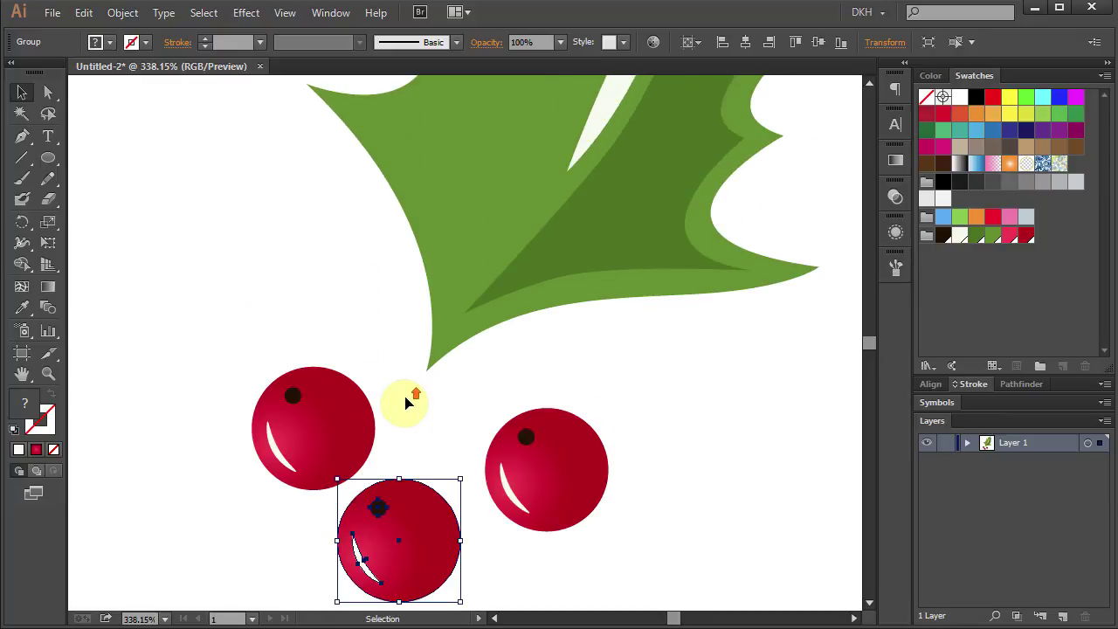
pyautogui.click(344, 437)
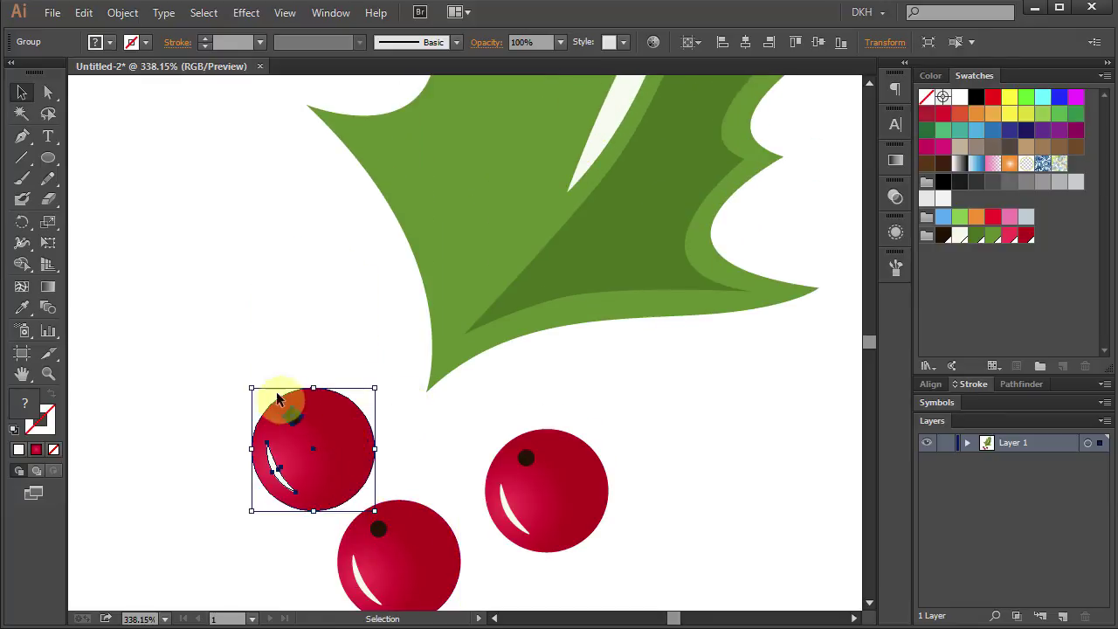
pyautogui.moveTo(250, 389); pyautogui.dragTo(230, 356)
pyautogui.moveTo(328, 489); pyautogui.dragTo(362, 449)
pyautogui.moveTo(566, 518); pyautogui.dragTo(498, 468)
# Shrink the lowest berry and tuck it just below the gap between the other two.
pyautogui.click(450, 588)
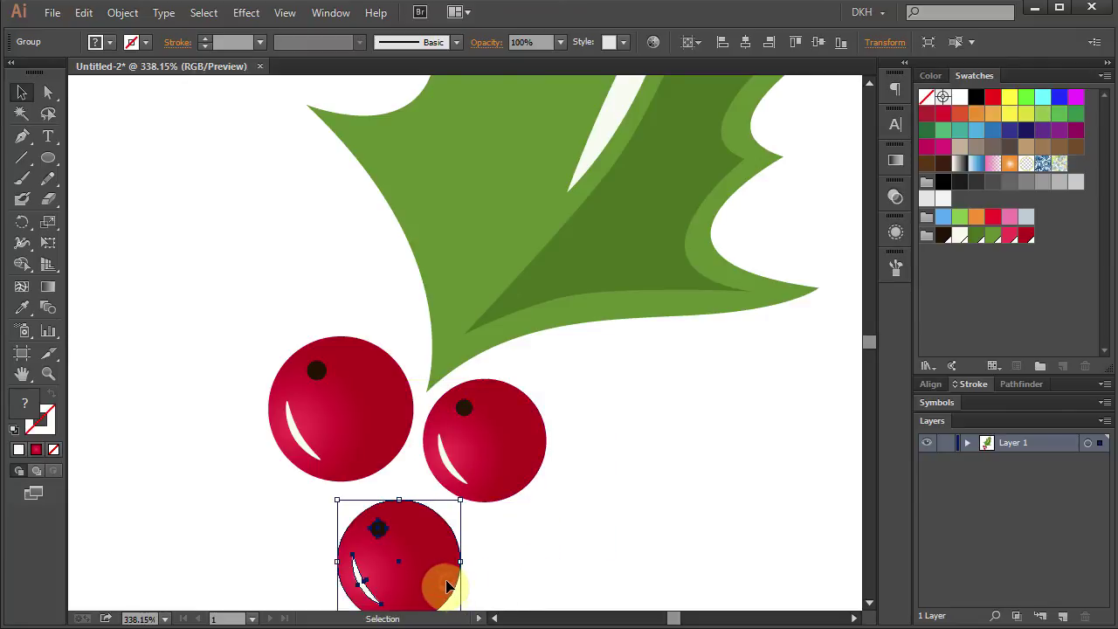
pyautogui.scroll(-1, 499, 579)
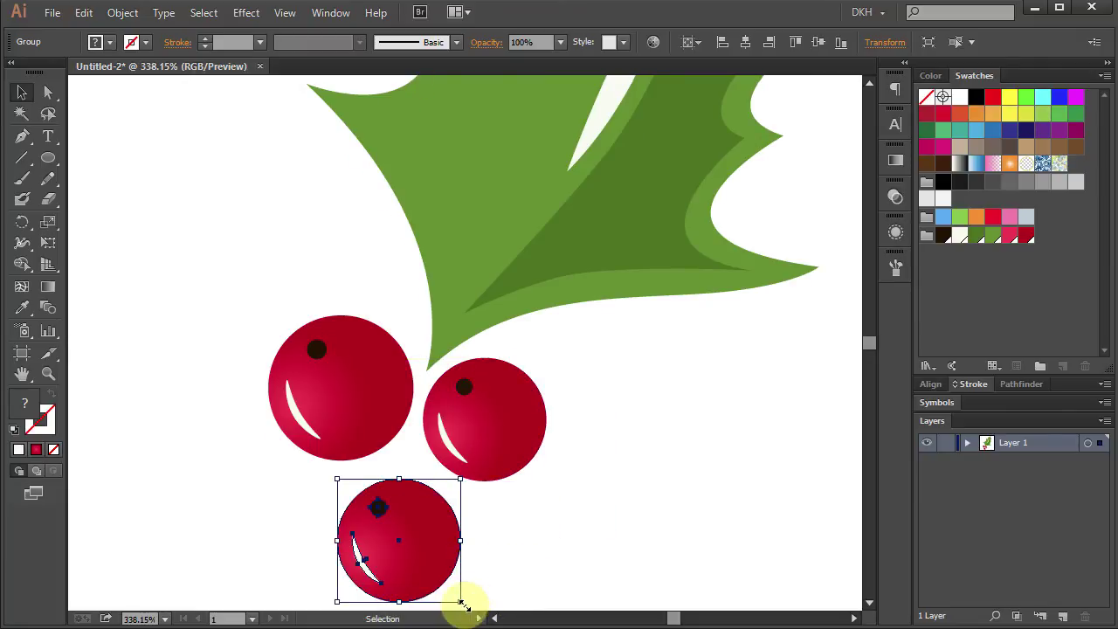
pyautogui.moveTo(459, 603); pyautogui.dragTo(423, 562)
pyautogui.moveTo(386, 544); pyautogui.dragTo(405, 527)
pyautogui.scroll(-1, 667, 507)
pyautogui.click(674, 506)
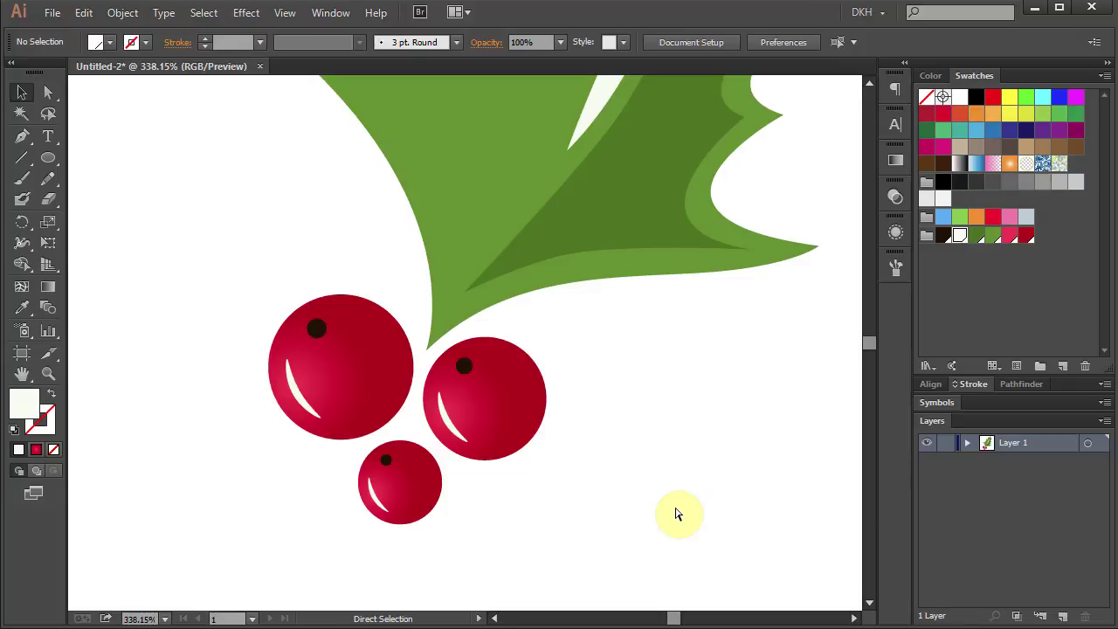
pyautogui.hotkey('ctrl', '0')
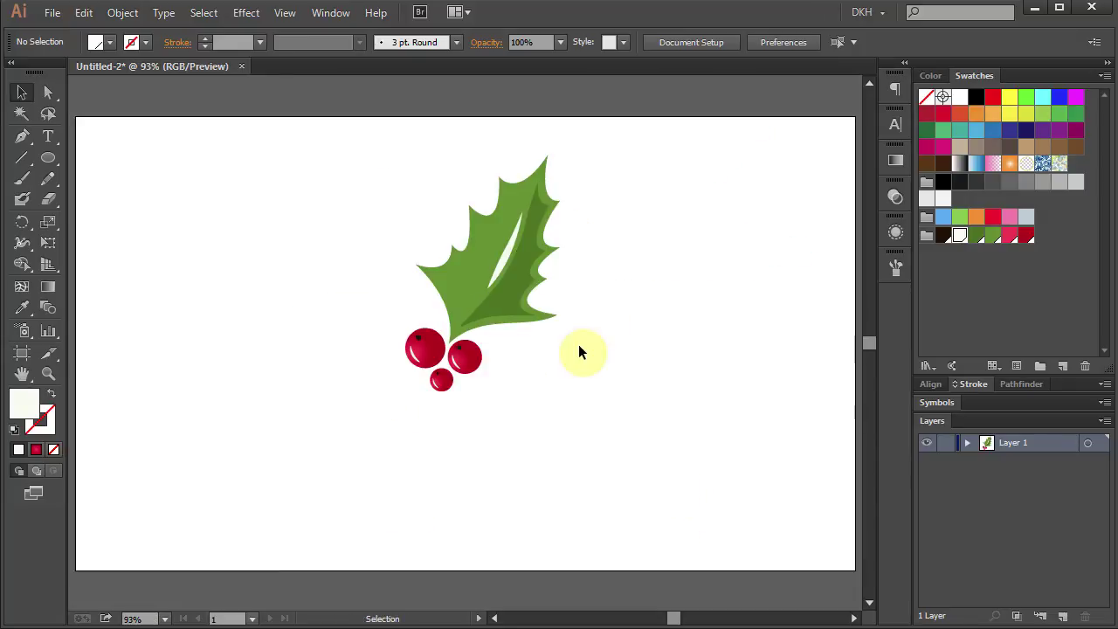
# Group the leaf outline, its dark shading and its white highlight.
pyautogui.moveTo(411, 164); pyautogui.dragTo(504, 248)
pyautogui.moveTo(596, 289); pyautogui.dragTo(599, 291)
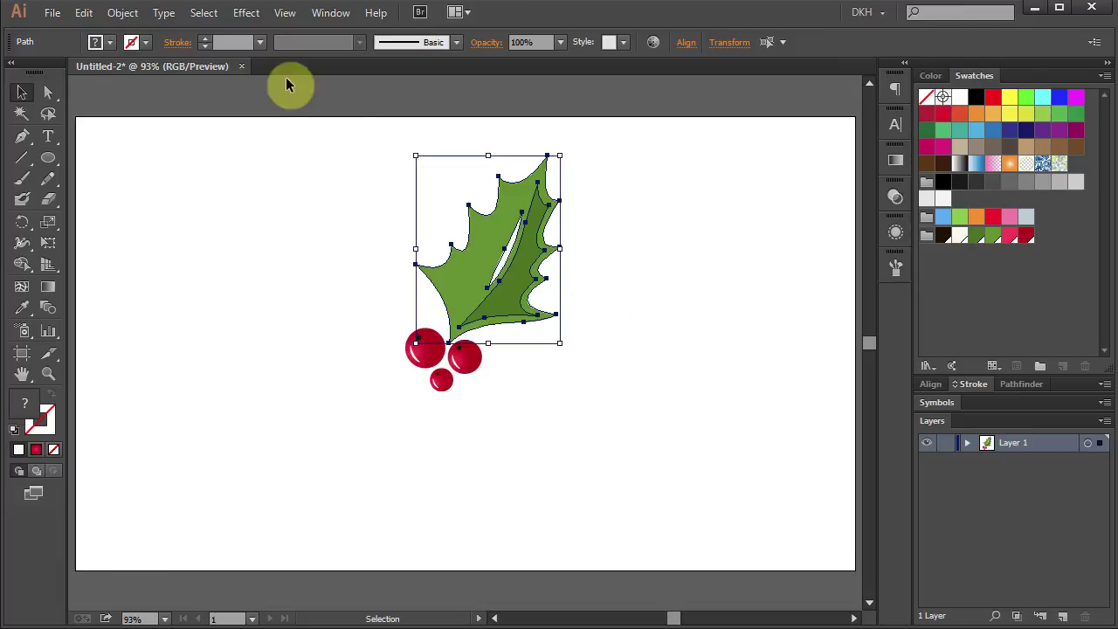
pyautogui.click(127, 12)
pyautogui.click(173, 77)
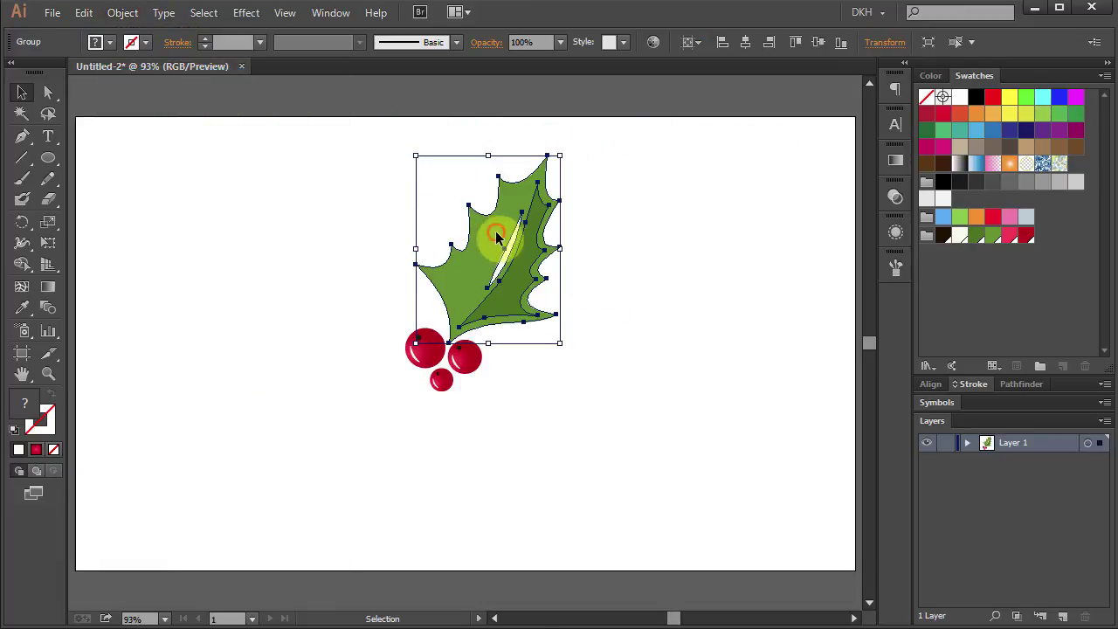
# Duplicate the grouped leaf twice, placing one copy to the lower right and the other left of the berries.
pyautogui.moveTo(497, 239); pyautogui.dragTo(606, 360)
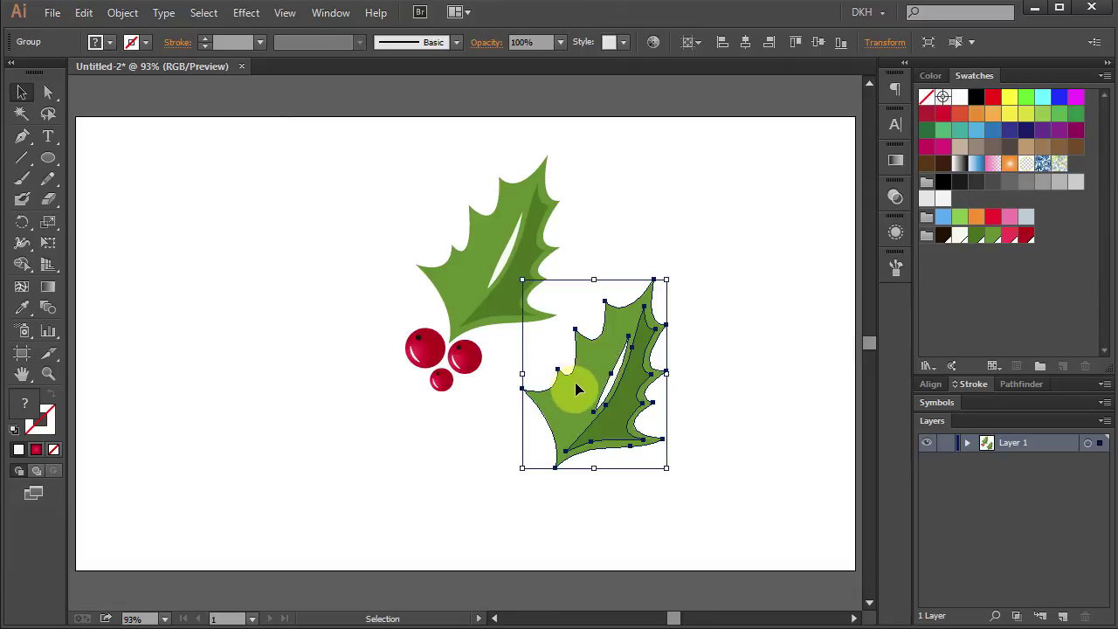
pyautogui.click(587, 391)
pyautogui.moveTo(588, 391); pyautogui.dragTo(323, 371)
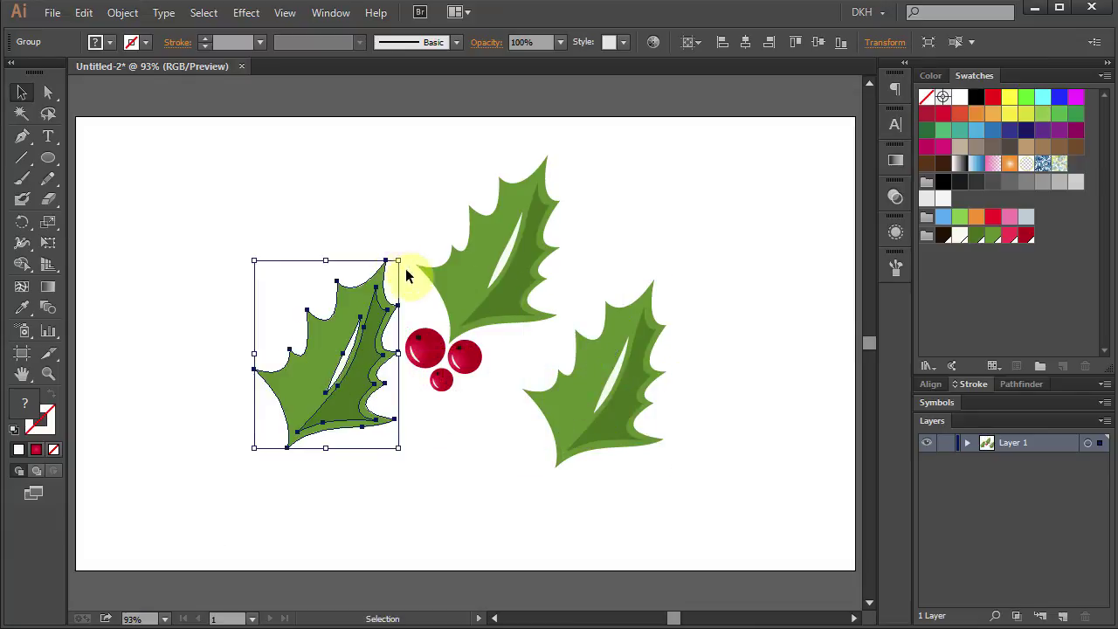
# Rotate the two leaf copies to point outward left and lower right, with their bases beside the berries.
pyautogui.moveTo(399, 255); pyautogui.dragTo(229, 340)
pyautogui.moveTo(371, 369); pyautogui.dragTo(375, 412)
pyautogui.click(611, 384)
pyautogui.moveTo(674, 276); pyautogui.dragTo(692, 429)
pyautogui.moveTo(592, 363); pyautogui.dragTo(550, 394)
pyautogui.click(299, 217)
# Nudge the left and right leaf copies closer to the berry cluster.
pyautogui.press('z')
pyautogui.moveTo(205, 232); pyautogui.dragTo(679, 494)
pyautogui.press('v')
pyautogui.moveTo(379, 387); pyautogui.dragTo(392, 382)
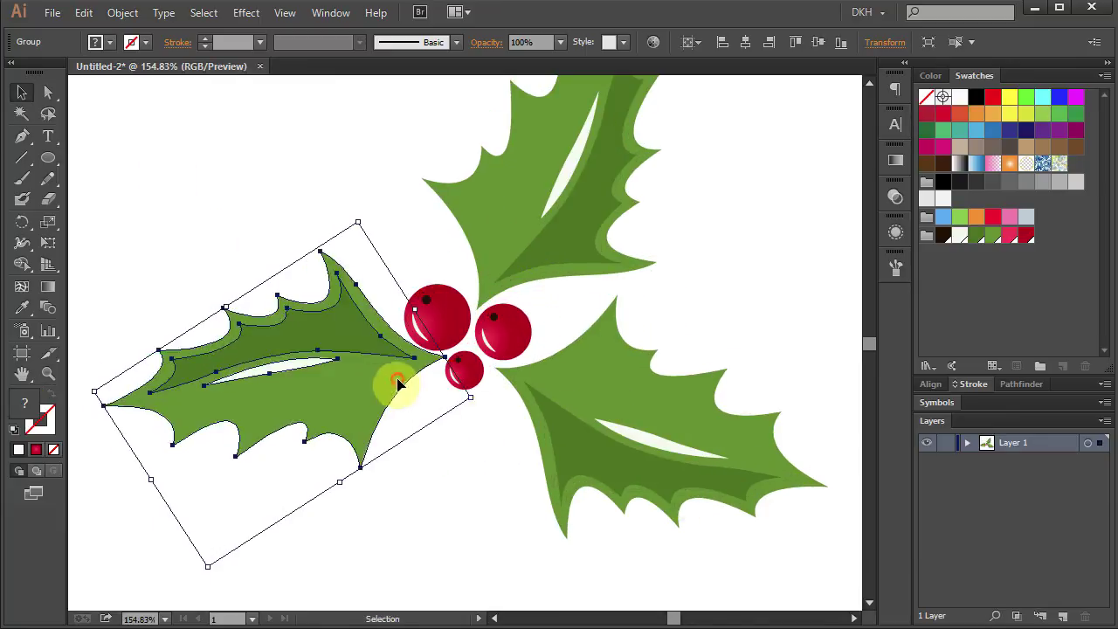
pyautogui.moveTo(551, 389); pyautogui.dragTo(541, 381)
# Reshape the spiky upper edge of the right leaf by adjusting its anchor handles with Direct Selection.
pyautogui.moveTo(636, 295); pyautogui.dragTo(619, 399)
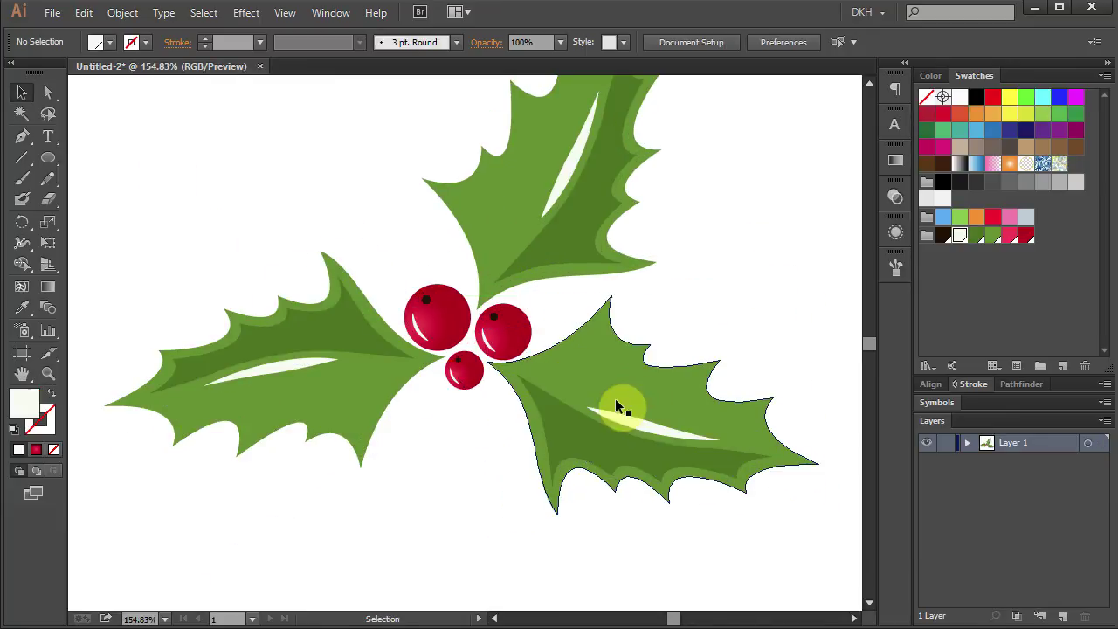
pyautogui.press('a')
pyautogui.click(610, 297)
pyautogui.moveTo(599, 357); pyautogui.dragTo(612, 394)
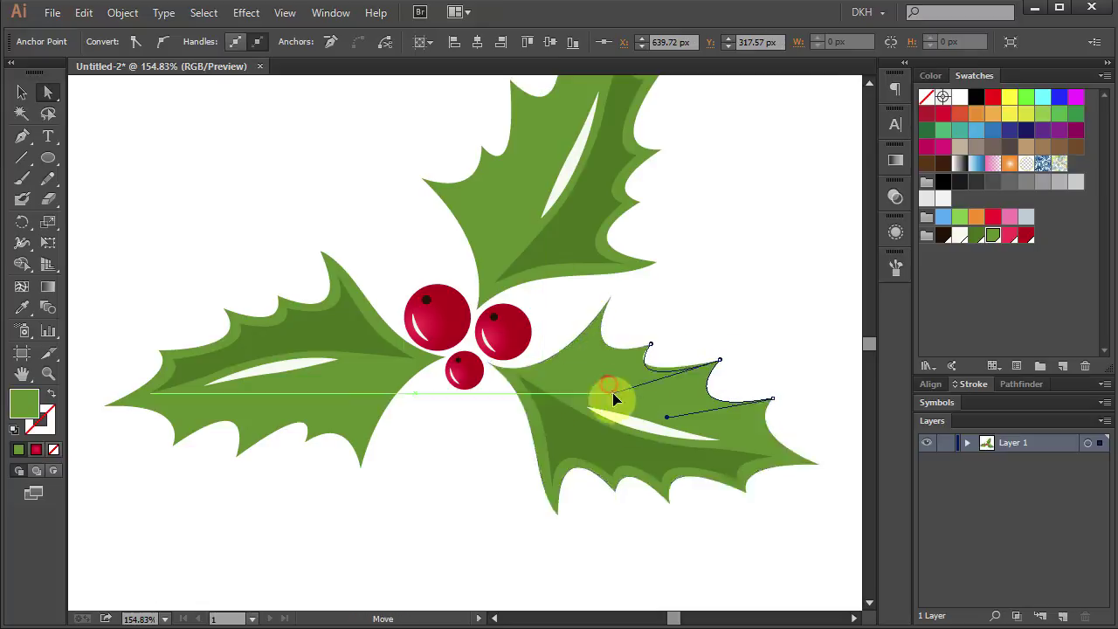
# Reshape the left leaf's lower spikes near the berries by moving their anchor points and curve handles.
pyautogui.click(370, 299)
pyautogui.moveTo(369, 300); pyautogui.dragTo(368, 409)
pyautogui.moveTo(324, 443); pyautogui.dragTo(394, 338)
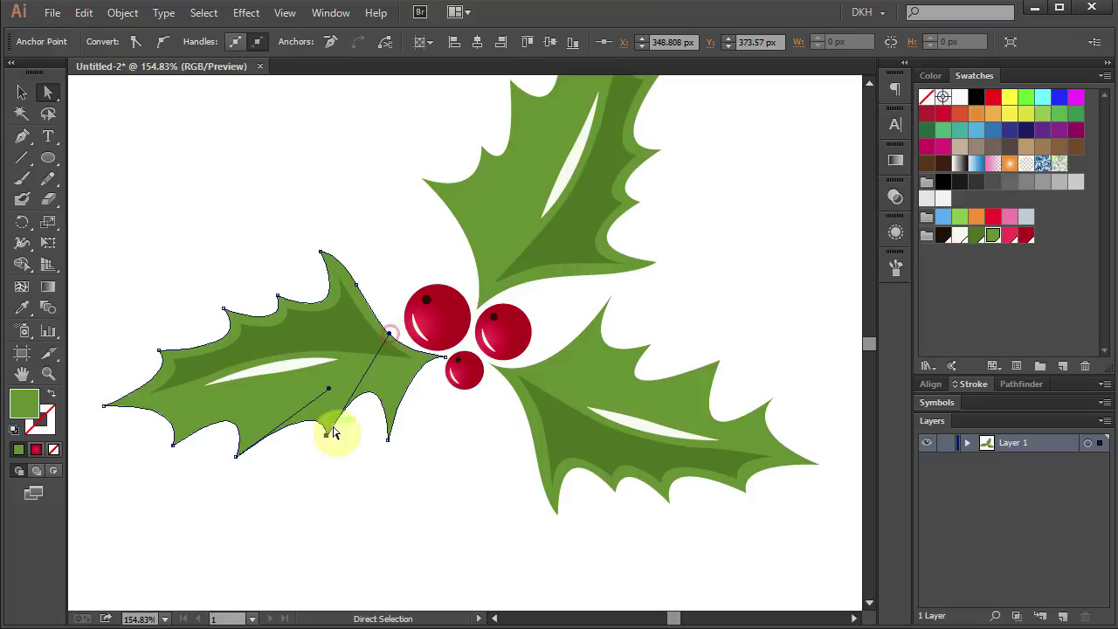
pyautogui.moveTo(344, 370); pyautogui.dragTo(307, 362)
pyautogui.click(328, 491)
pyautogui.hotkey('ctrl', '0')
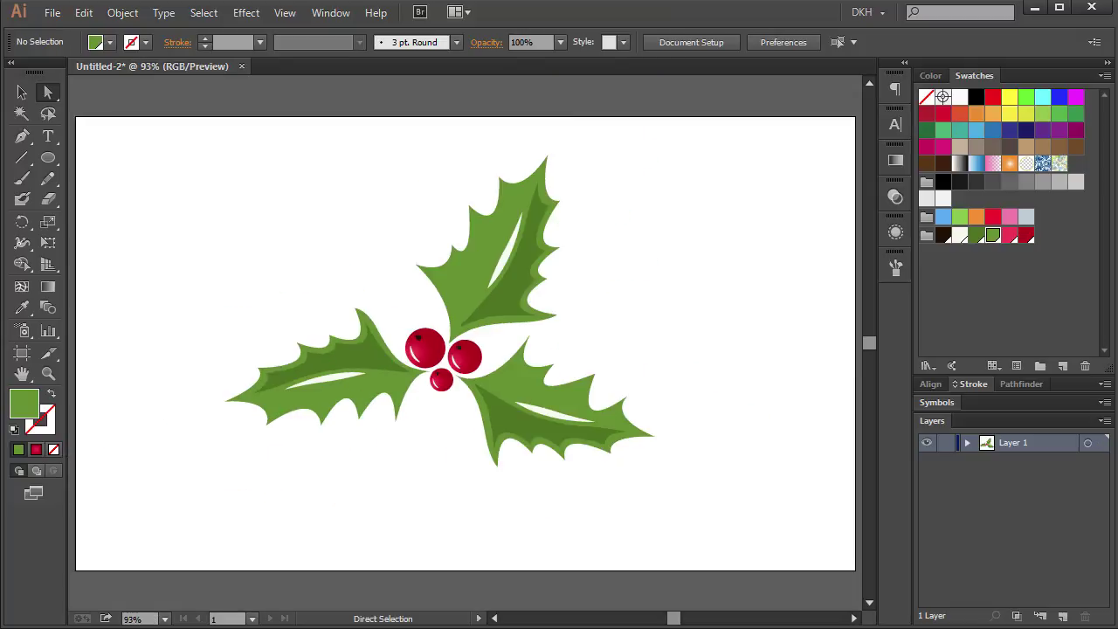